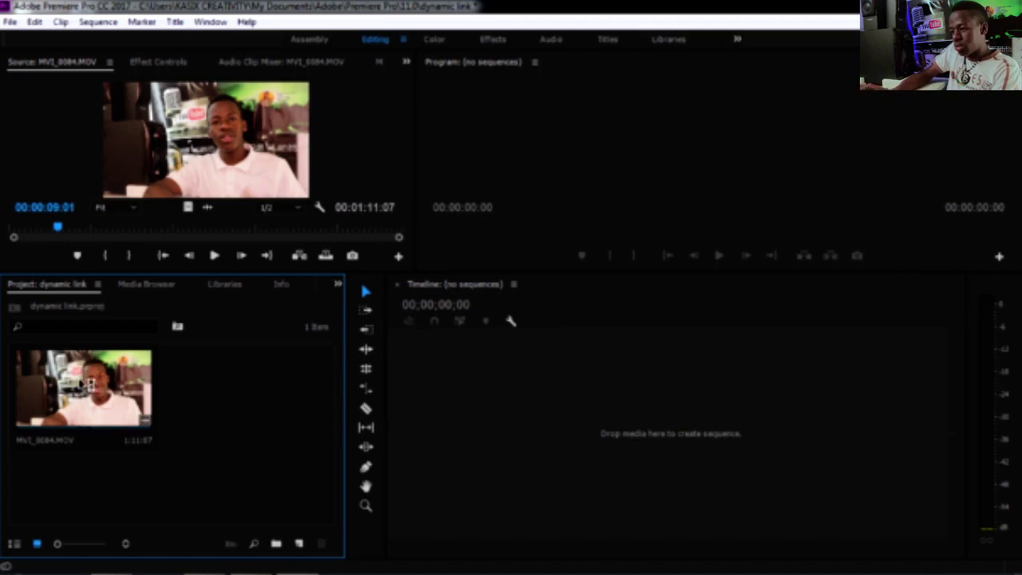
Step: Mark an in point at 00:00:01:22 and an out point at 00:00:08:23 on the MVI_0084.MOV source clip
{"action": "right_click", "coordinate": [83, 385]}
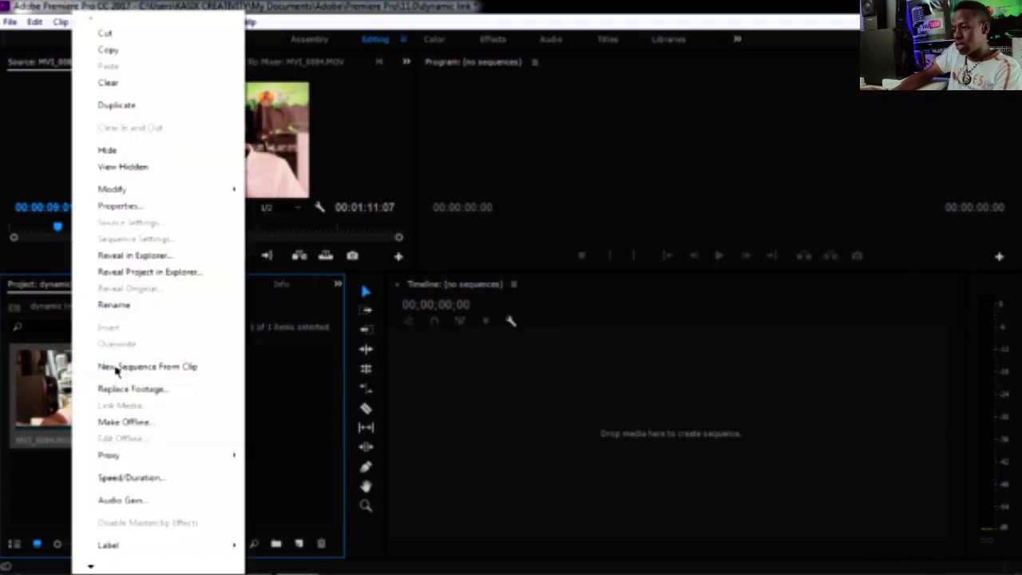
{"action": "left_click", "coordinate": [269, 403]}
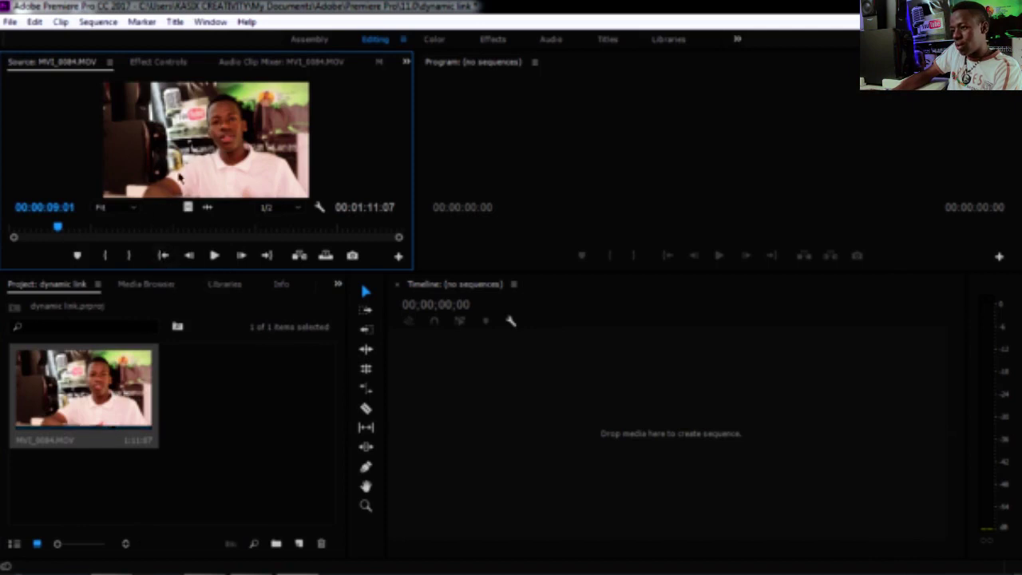
{"action": "left_click", "coordinate": [163, 255]}
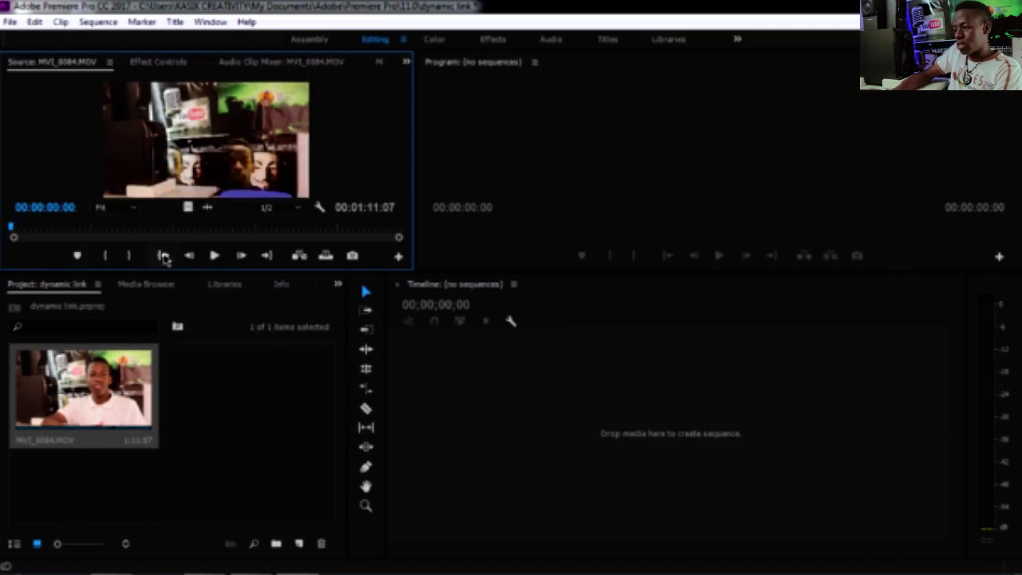
{"action": "key", "text": "space"}
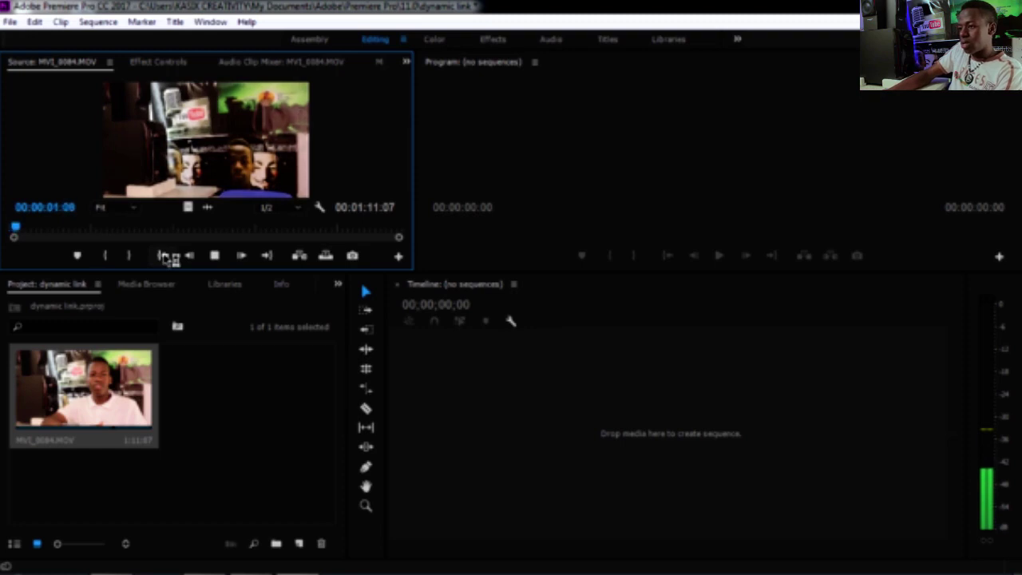
{"action": "key", "text": "space"}
{"action": "key", "text": "i"}
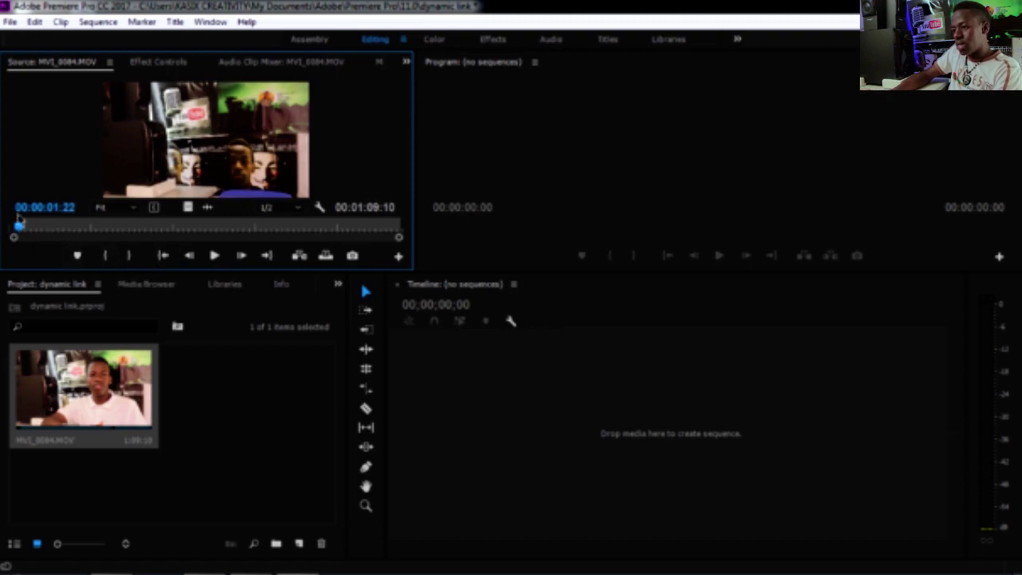
{"action": "left_click_drag", "start_coordinate": [18, 230], "coordinate": [60, 232]}
{"action": "key", "text": "o"}
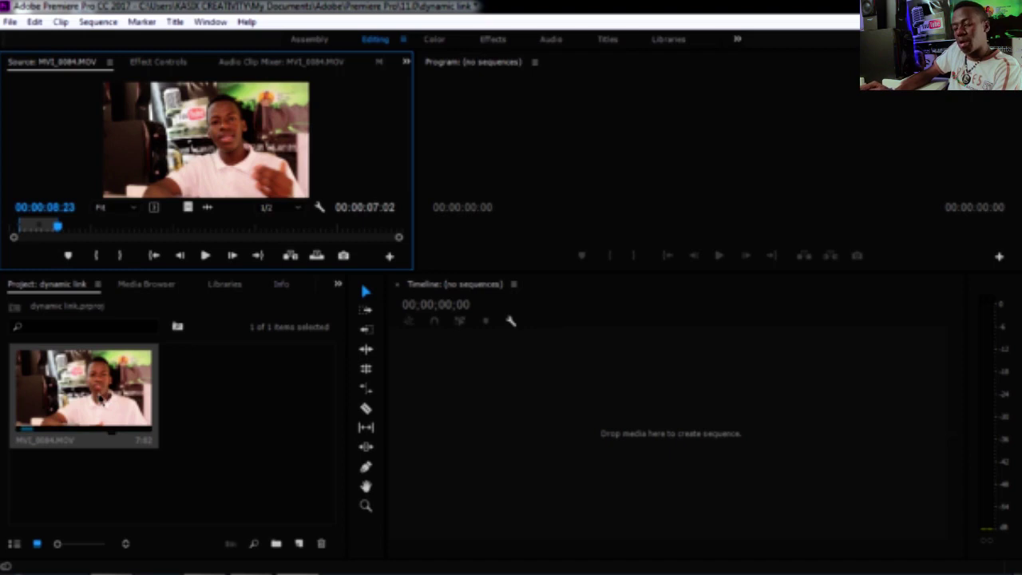
Step: Create a sequence from the marked MVI_0084.MOV clip and replace its timeline contents with only the clip's video on V1
{"action": "right_click", "coordinate": [100, 399]}
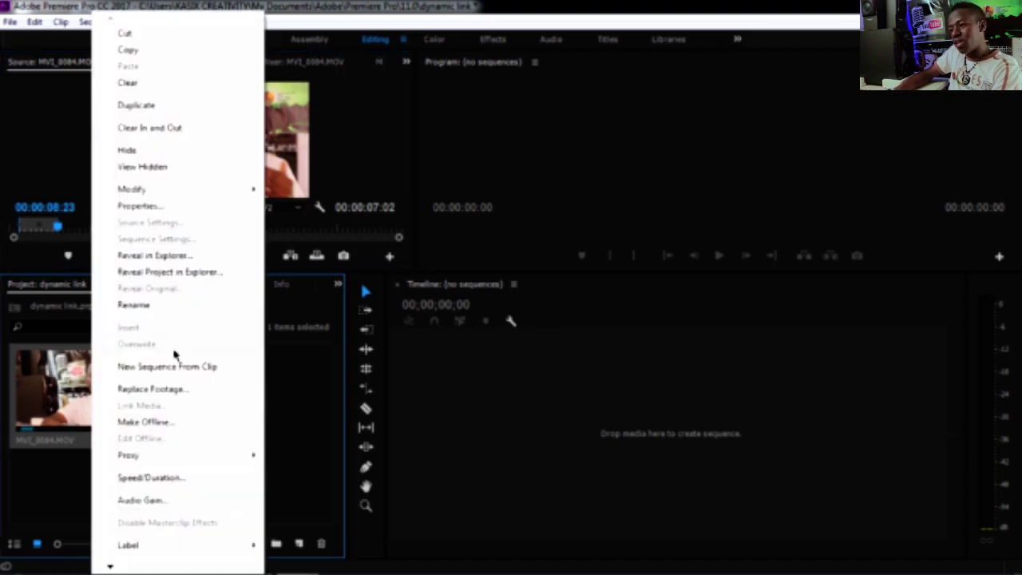
{"action": "left_click", "coordinate": [170, 369]}
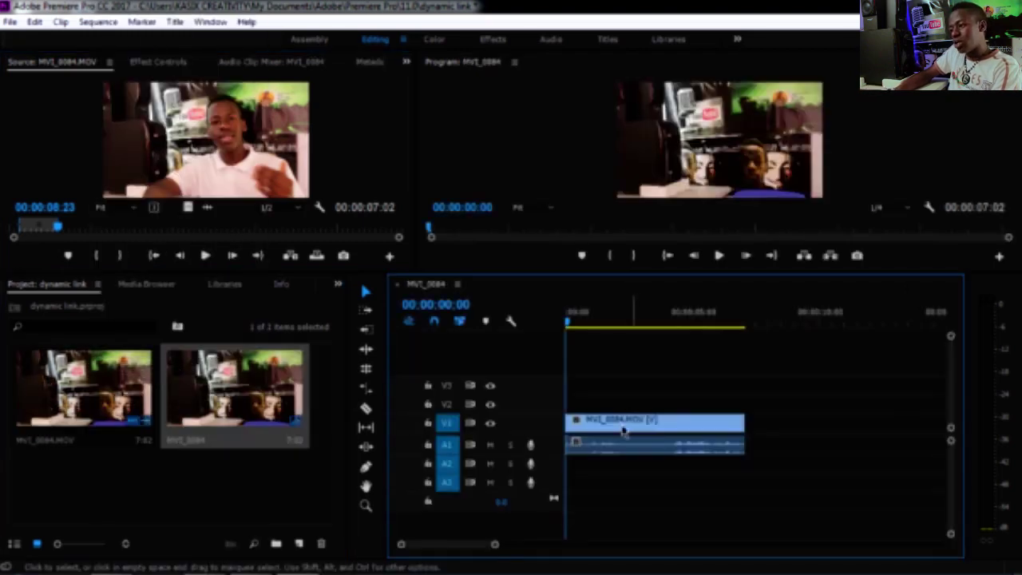
{"action": "key", "text": "Delete"}
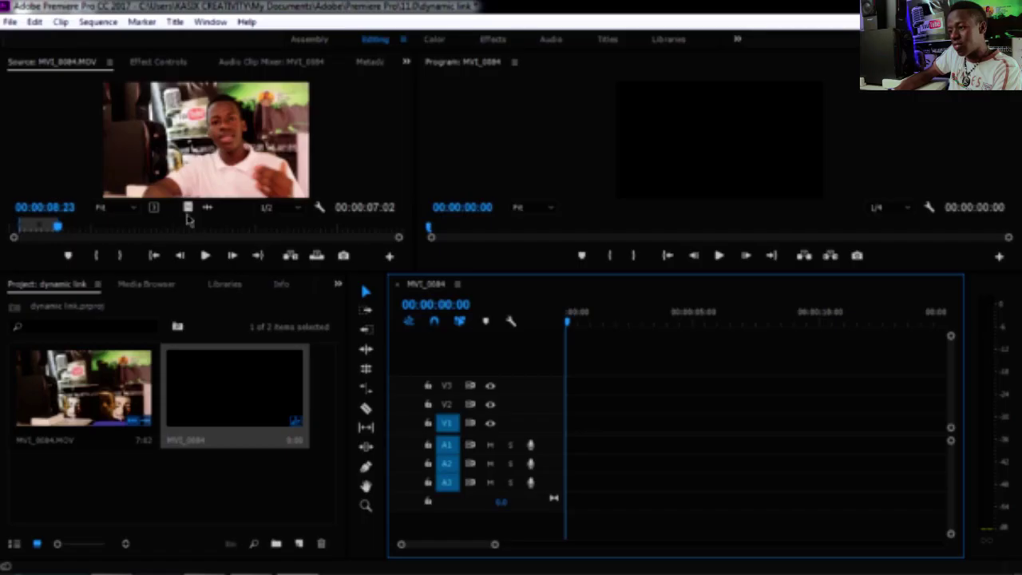
{"action": "left_click_drag", "start_coordinate": [479, 391], "coordinate": [573, 426]}
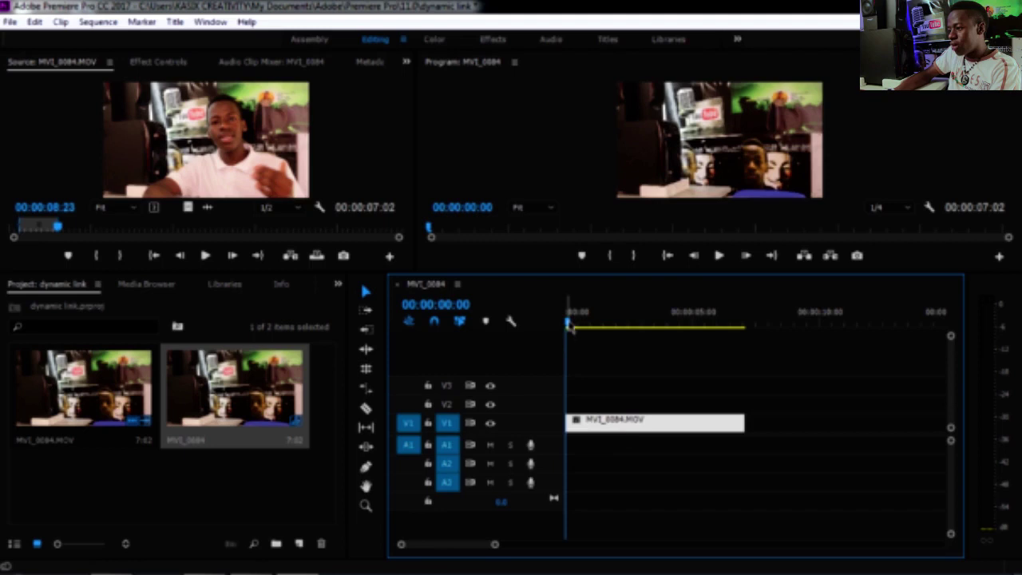
{"action": "left_click_drag", "start_coordinate": [569, 329], "coordinate": [557, 360]}
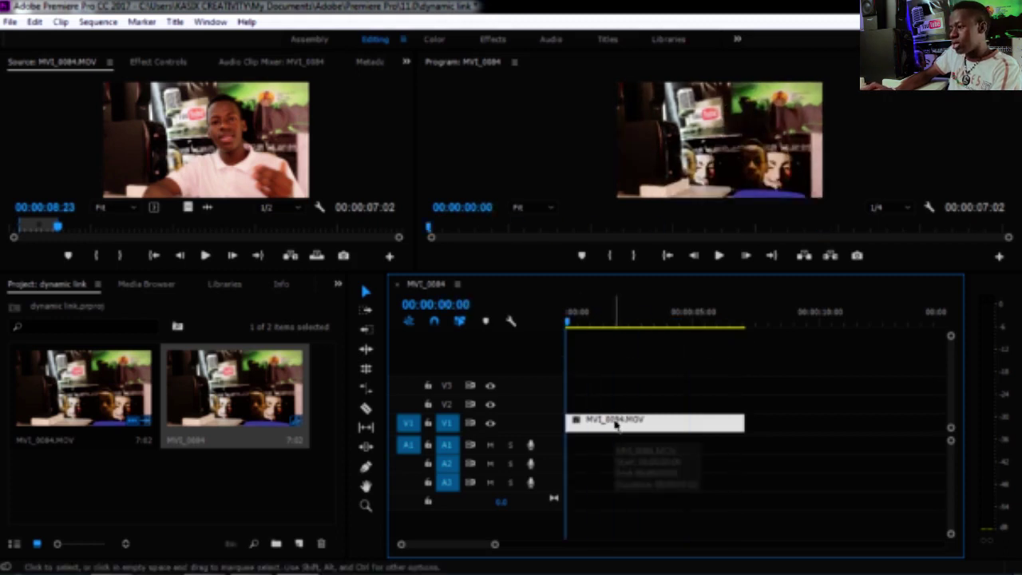
Step: Replace the timeline clip with an After Effects composition and save that project as "dynamic link" in Documents, overwriting the existing file
{"action": "right_click", "coordinate": [615, 426]}
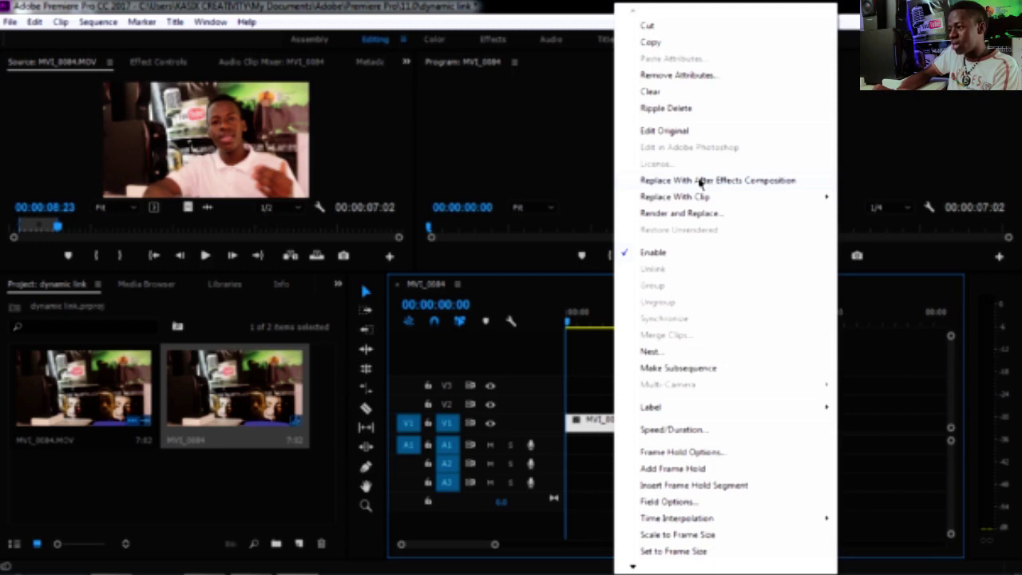
{"action": "left_click", "coordinate": [699, 181]}
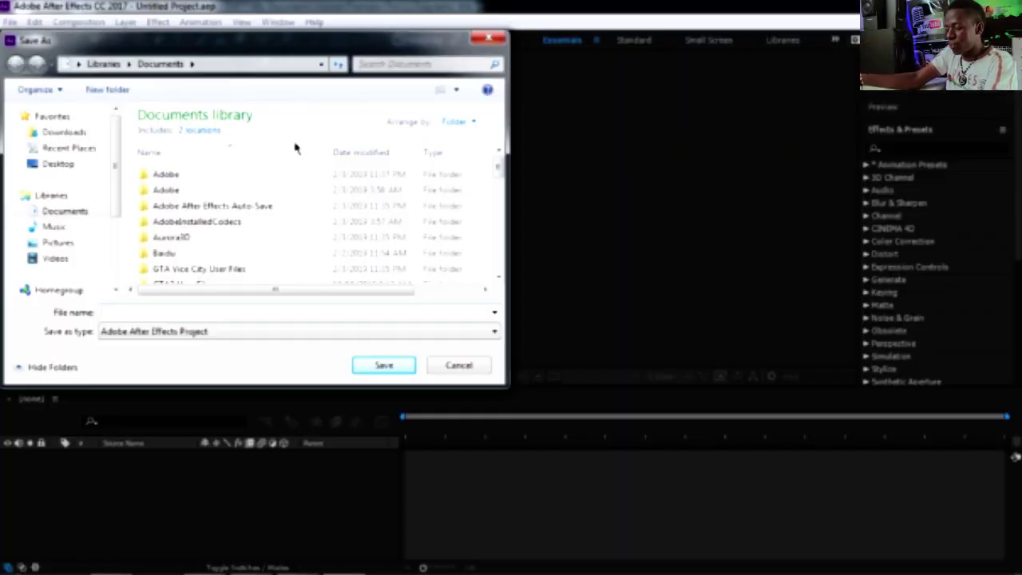
{"action": "type", "text": "dynamic link"}
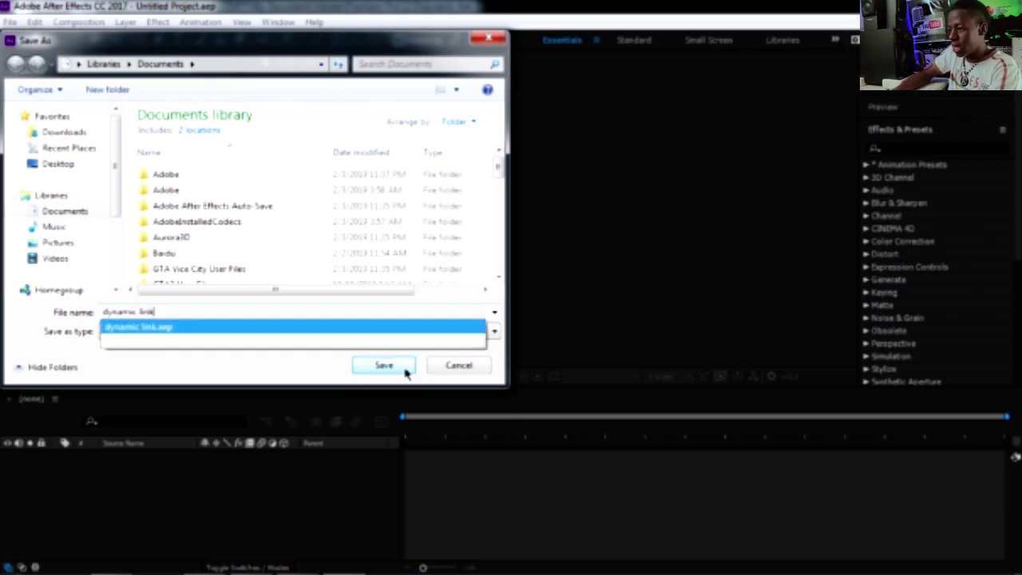
{"action": "left_click", "coordinate": [393, 369]}
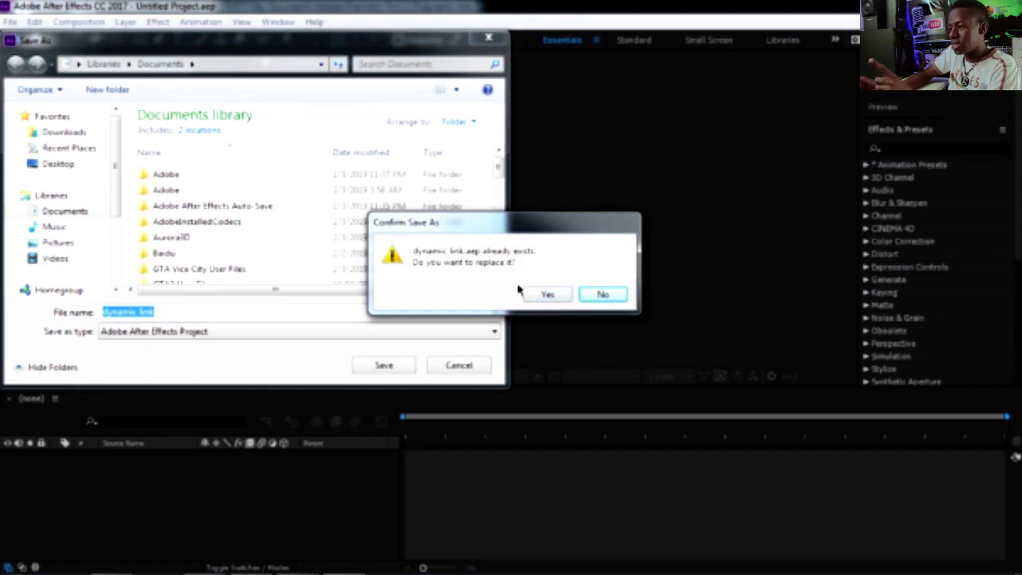
{"action": "left_click", "coordinate": [545, 294]}
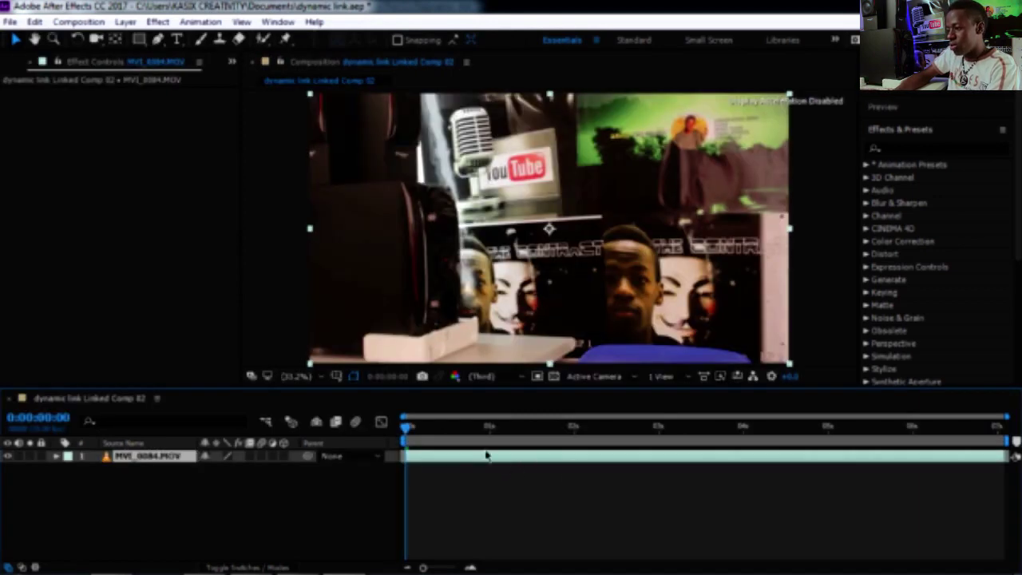
Step: Play the linked composition to review the clip, then return the playhead to 0:00:00:00
{"action": "key", "text": "space"}
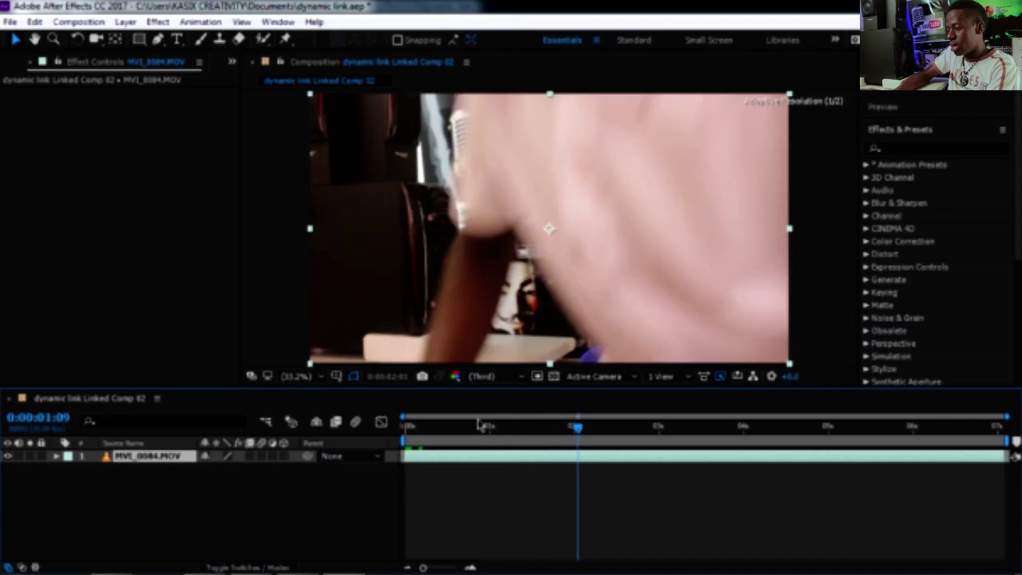
{"action": "key", "text": "space"}
{"action": "left_click_drag", "start_coordinate": [486, 426], "coordinate": [407, 441]}
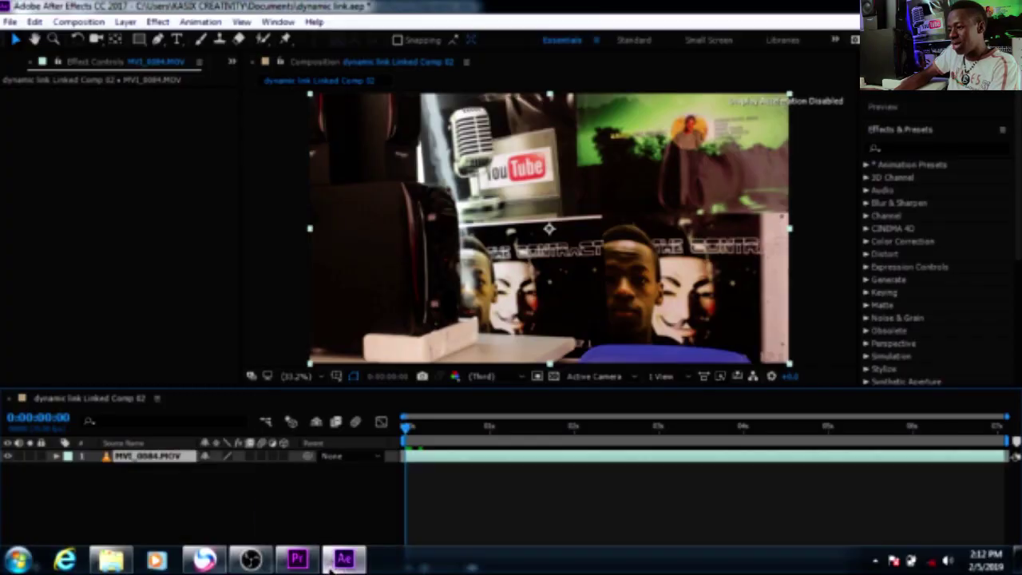
{"action": "mouse_move", "coordinate": [289, 563]}
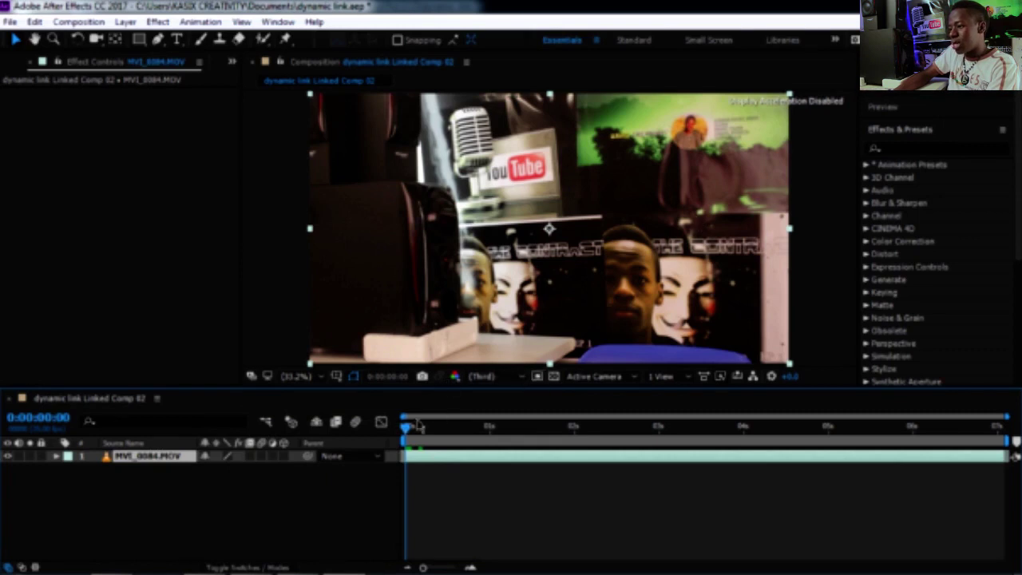
{"action": "mouse_move", "coordinate": [408, 427]}
{"action": "left_mouse_down"}
{"action": "mouse_move", "coordinate": [457, 431]}
{"action": "mouse_move", "coordinate": [401, 432]}
{"action": "left_mouse_up"}
Step: Duplicate the MVI_0084.MOV layer and apply Freeze Frame to the upper copy at 0:00:00:00
{"action": "left_click", "coordinate": [35, 22]}
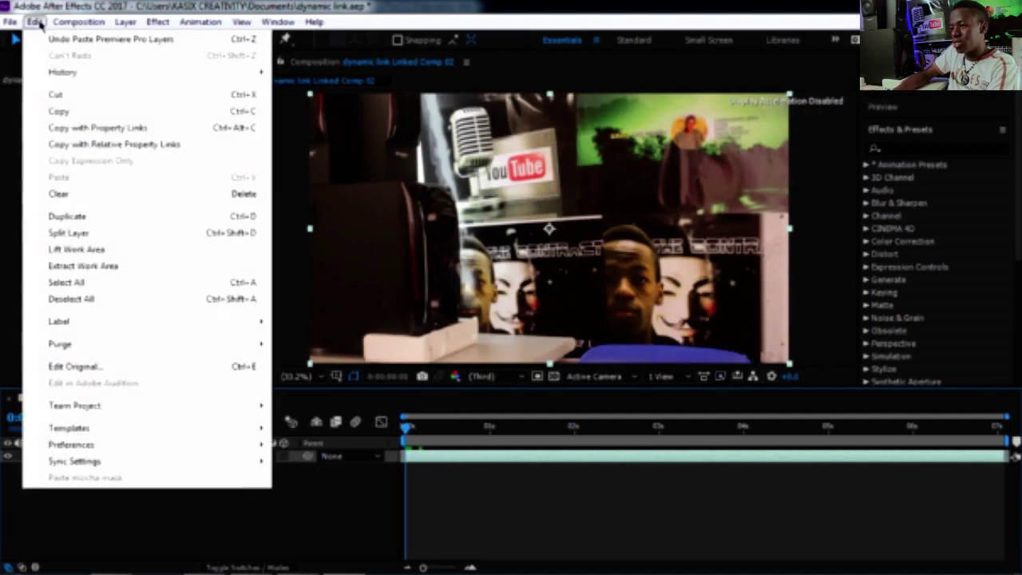
{"action": "left_click", "coordinate": [85, 216]}
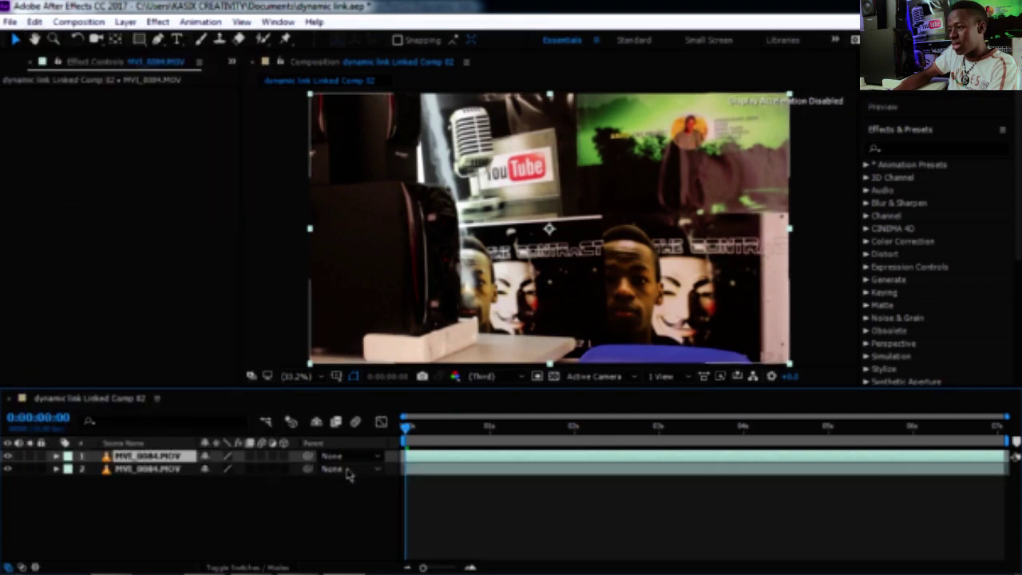
{"action": "right_click", "coordinate": [428, 462]}
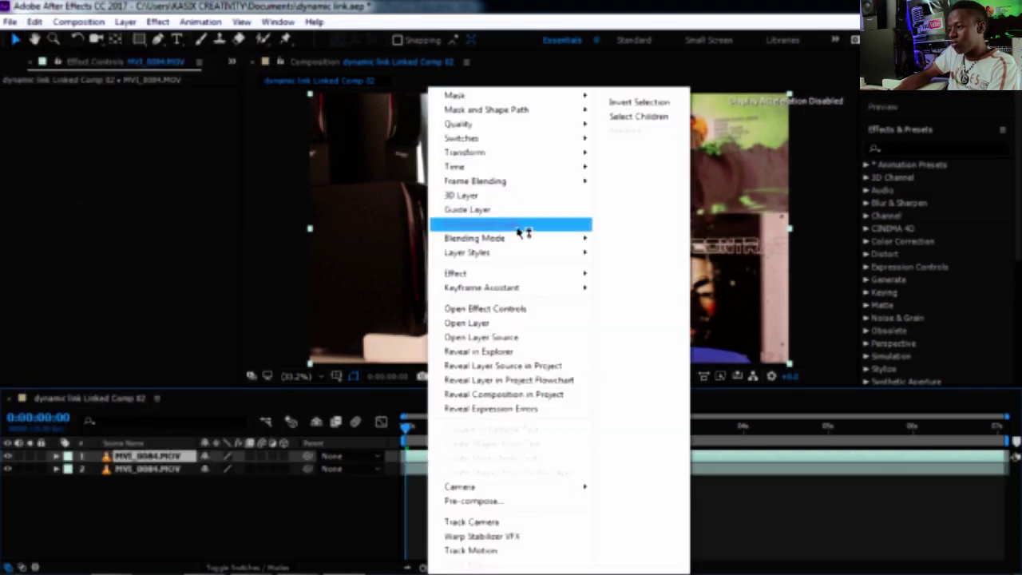
{"action": "mouse_move", "coordinate": [495, 169]}
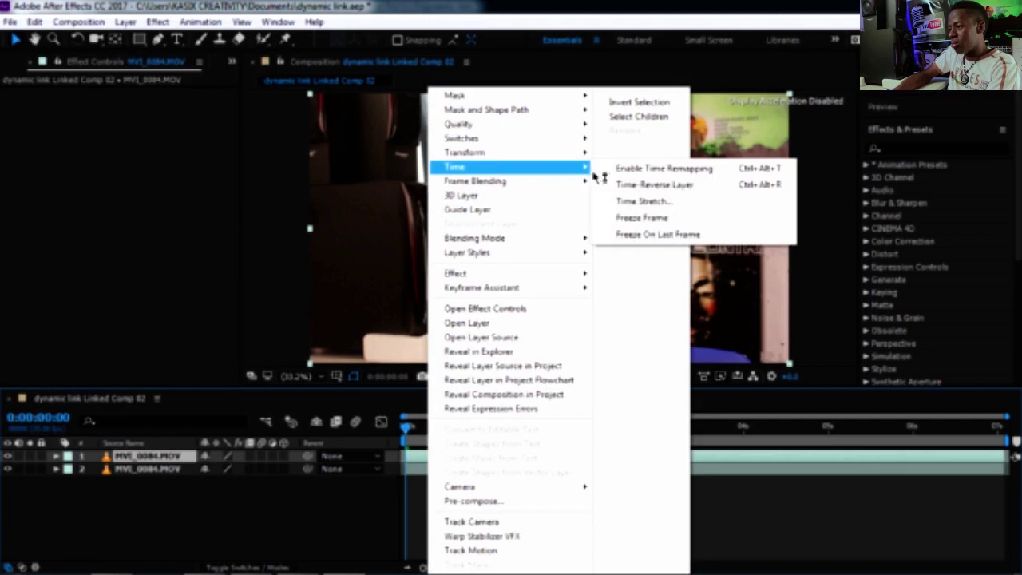
{"action": "left_click", "coordinate": [644, 218]}
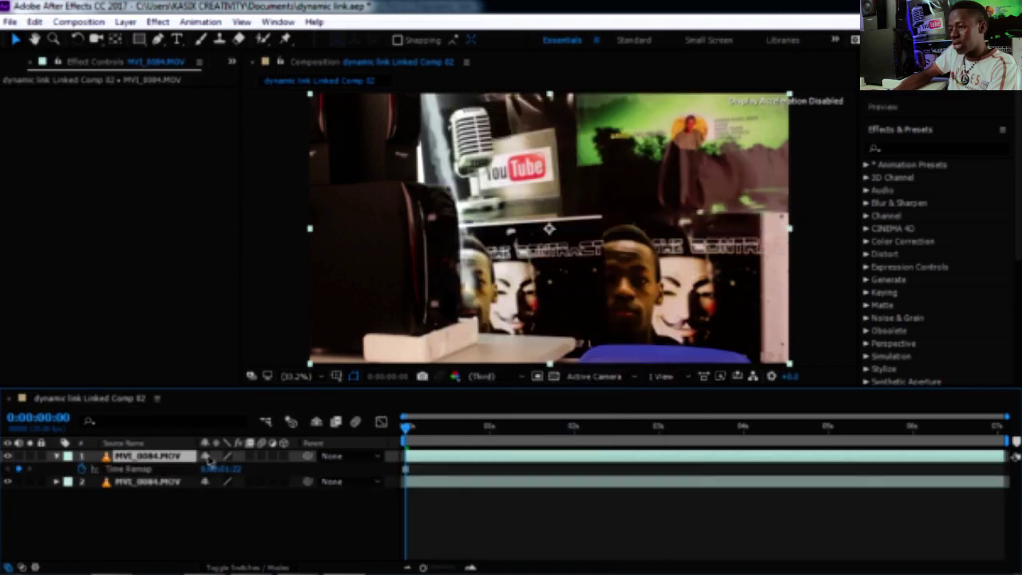
Step: Place the frozen layer beneath the moving clip and check it with the top layer temporarily hidden
{"action": "left_click", "coordinate": [180, 482]}
{"action": "key", "text": "u"}
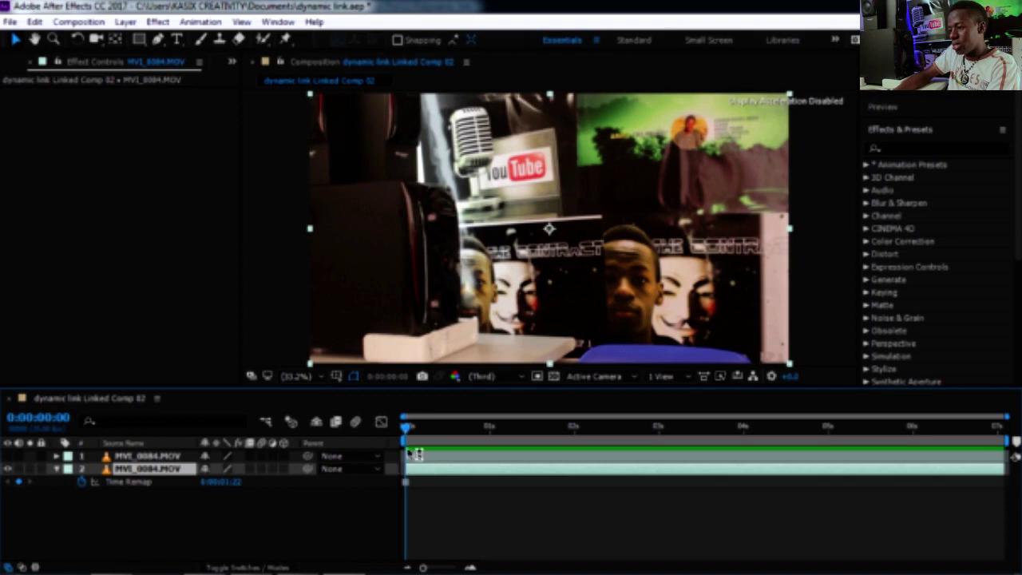
{"action": "left_click_drag", "start_coordinate": [407, 429], "coordinate": [278, 505]}
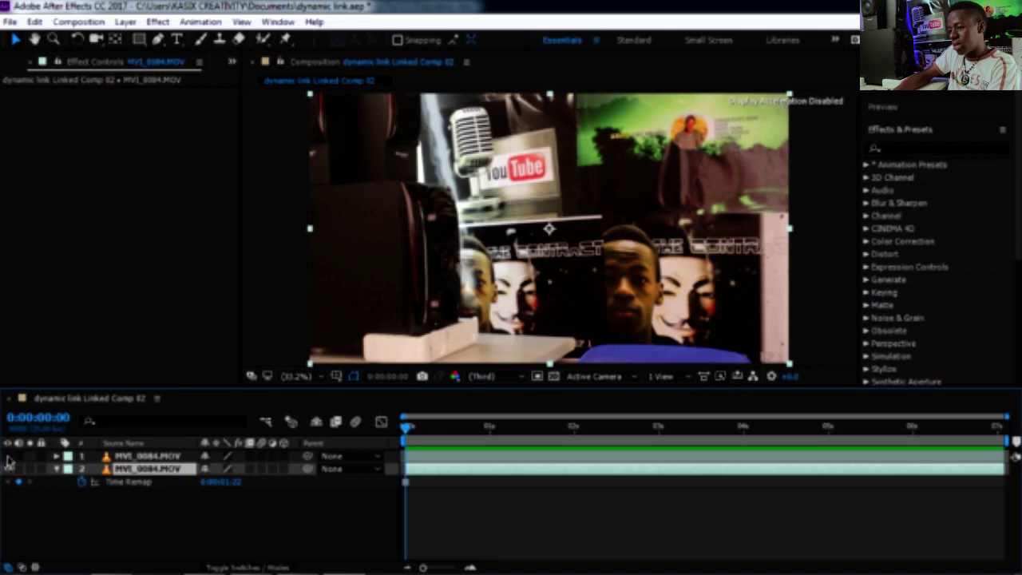
{"action": "left_click", "coordinate": [8, 455]}
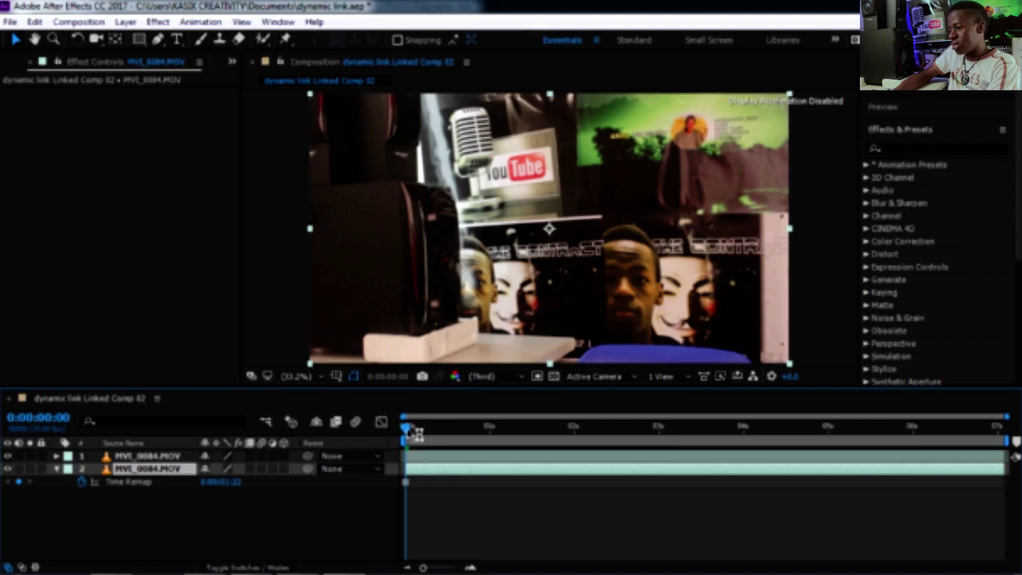
Step: Trim the start of the top MVI_0084.MOV layer to 0:00:03:14, where the subject is seated
{"action": "left_click_drag", "start_coordinate": [414, 431], "coordinate": [705, 421]}
{"action": "left_click_drag", "start_coordinate": [403, 456], "coordinate": [706, 423]}
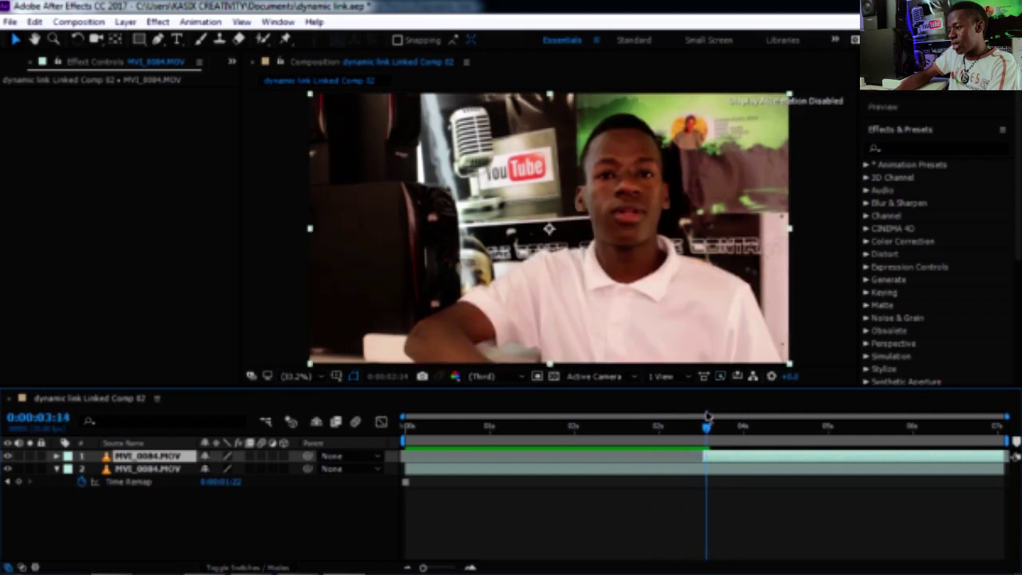
Step: Fade in the top layer with opacity keyframes of 0% at 0:00:03:14 and 100% at 0:00:04:19, and preview from 0:00:02:21
{"action": "left_click", "coordinate": [56, 458]}
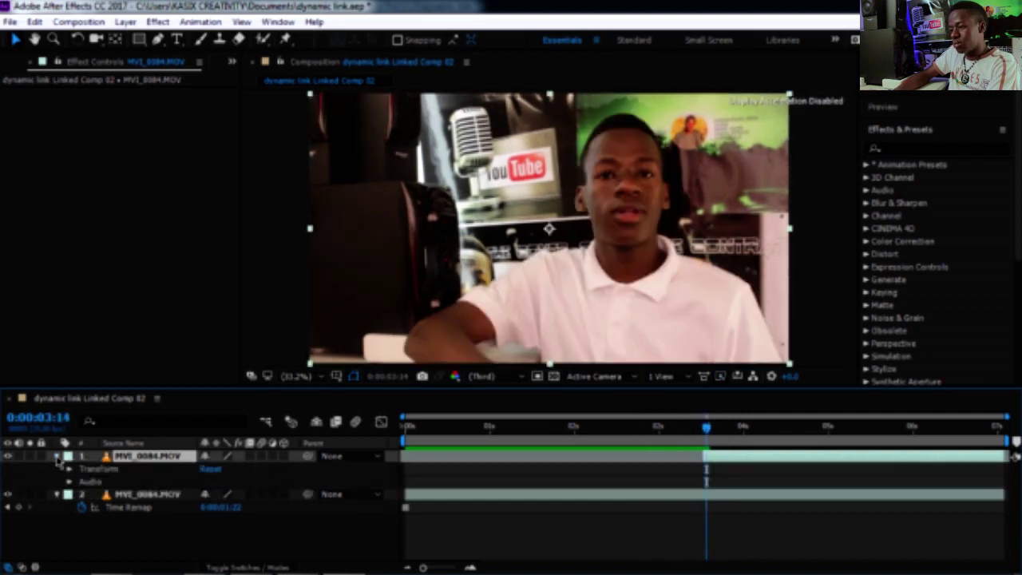
{"action": "left_click", "coordinate": [70, 470]}
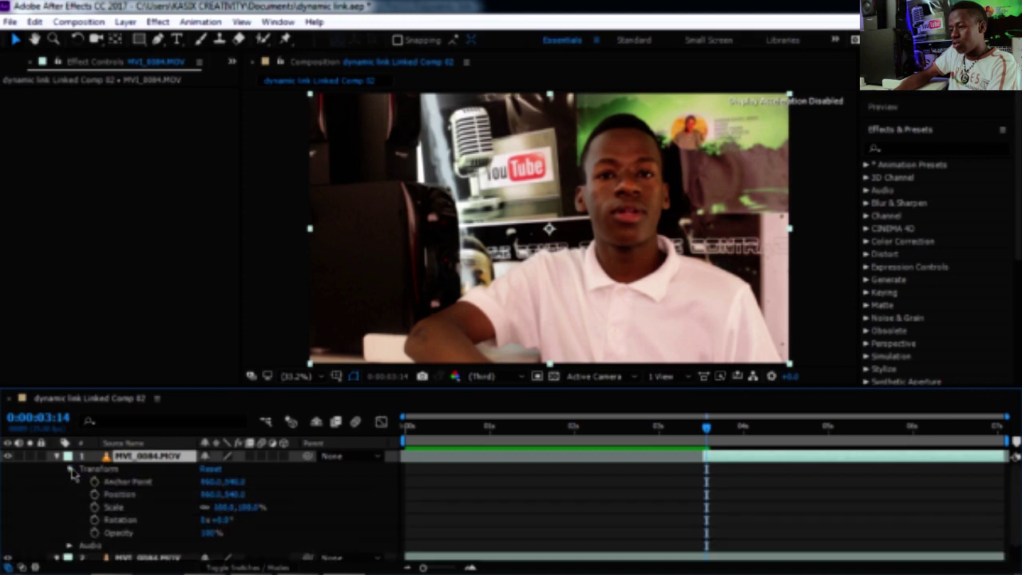
{"action": "left_click", "coordinate": [94, 532]}
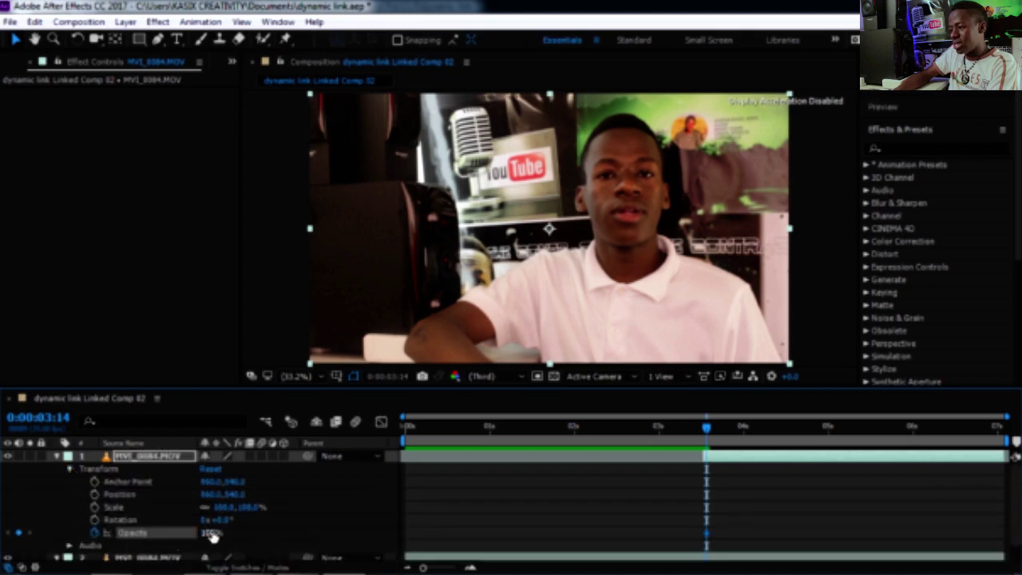
{"action": "left_click_drag", "start_coordinate": [212, 537], "coordinate": [136, 537]}
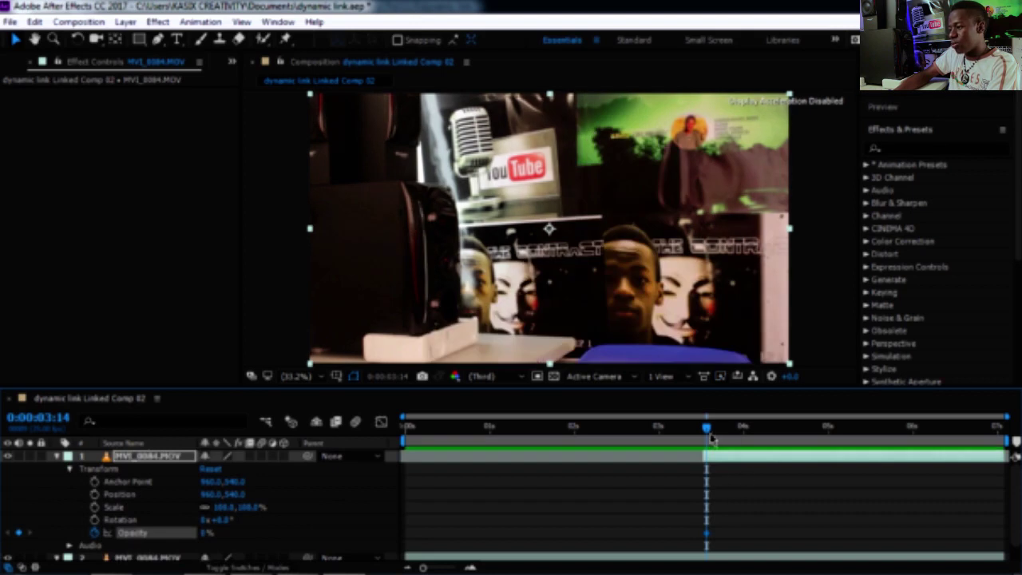
{"action": "left_click_drag", "start_coordinate": [710, 437], "coordinate": [809, 438]}
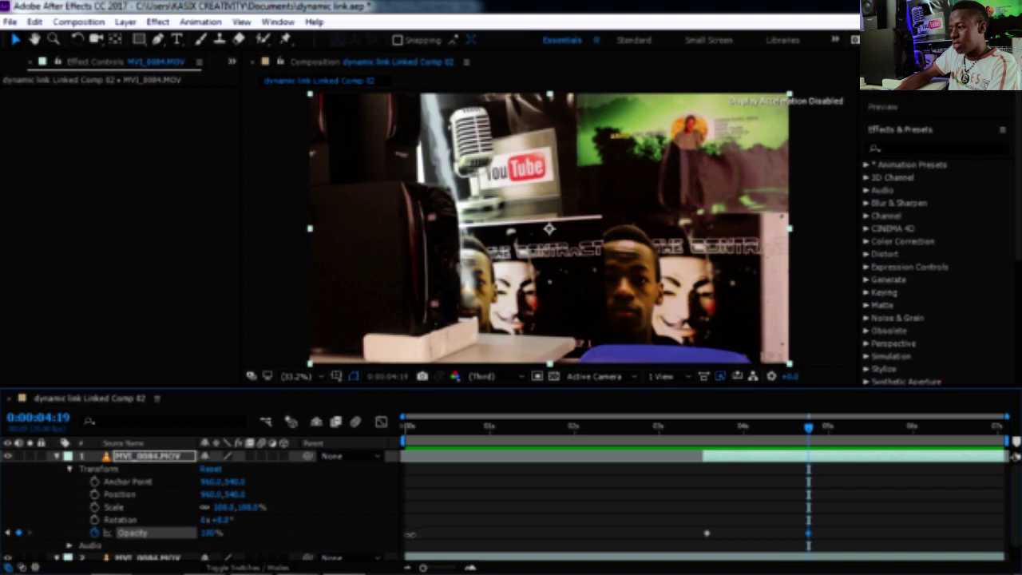
{"action": "left_click", "coordinate": [57, 457]}
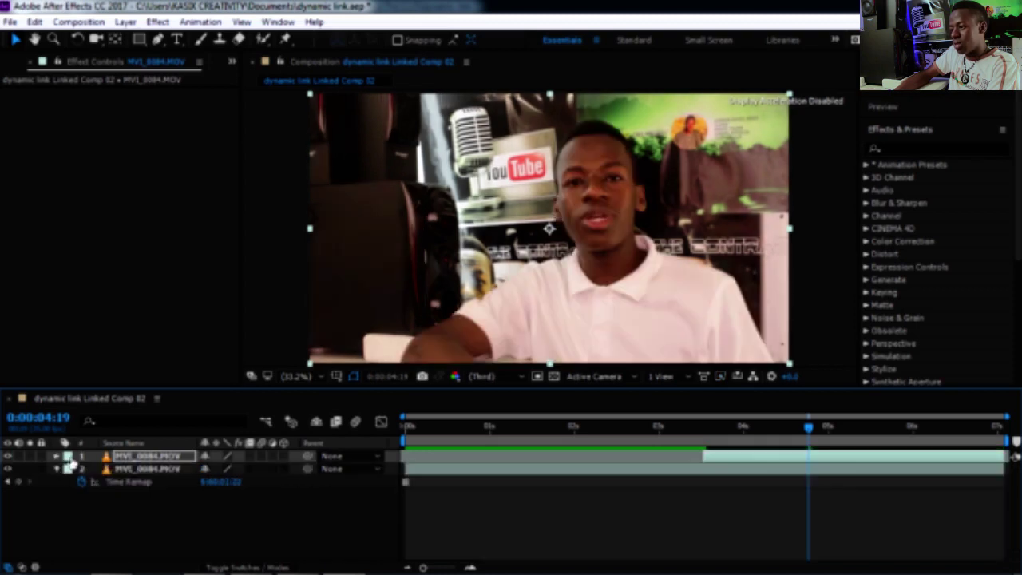
{"action": "left_click", "coordinate": [646, 438]}
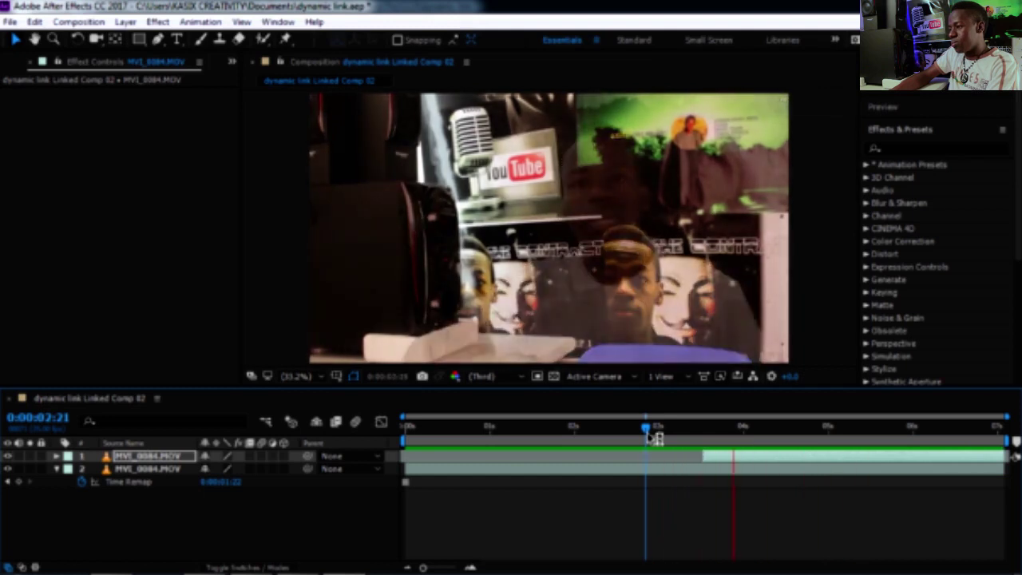
Step: Stop the preview, switch to Premiere Pro, replay the linked composition's fade-in, and move the playhead to 00:00:05:16
{"action": "key", "text": "space"}
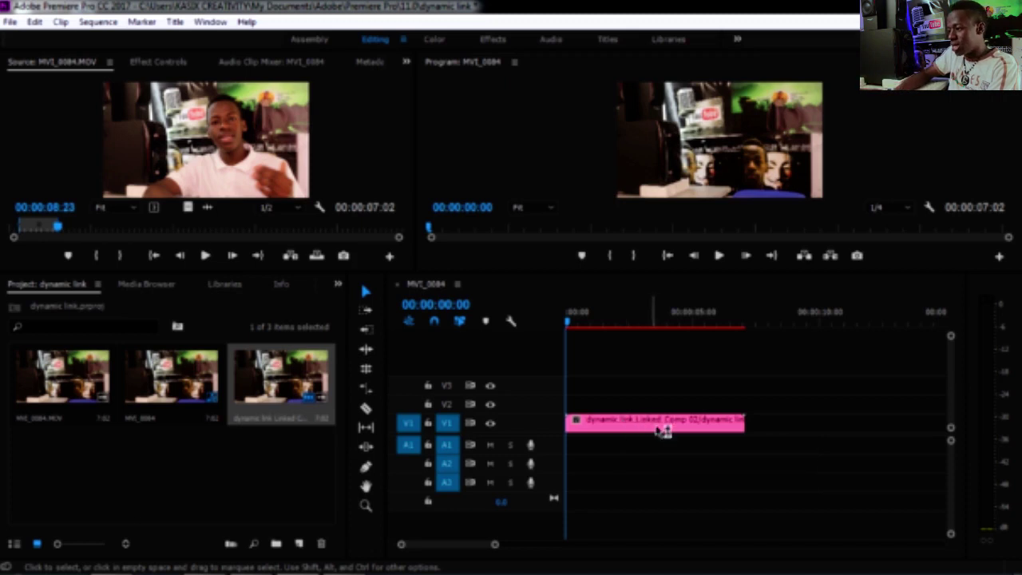
{"action": "left_click", "coordinate": [718, 255]}
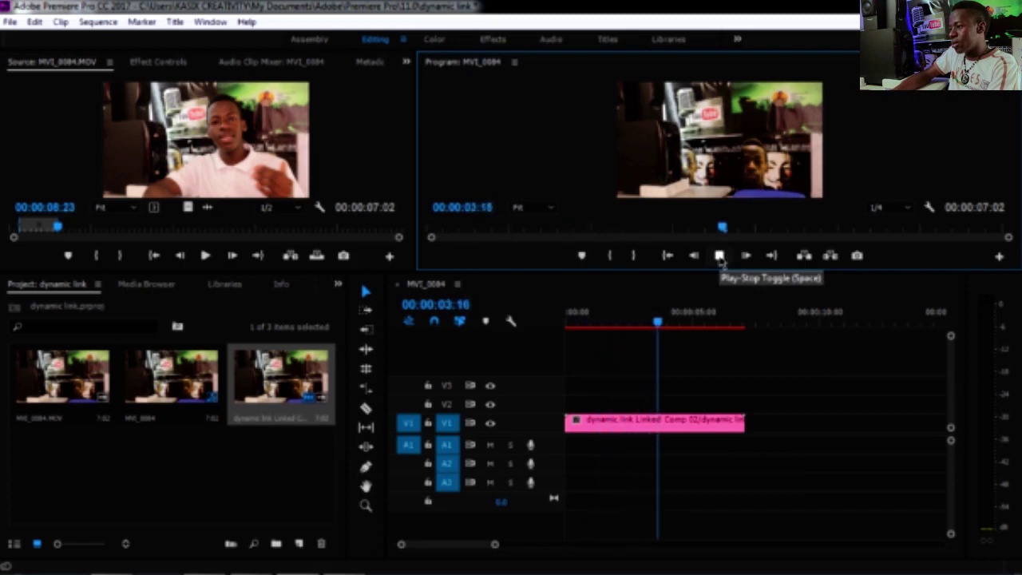
{"action": "left_click", "coordinate": [719, 256]}
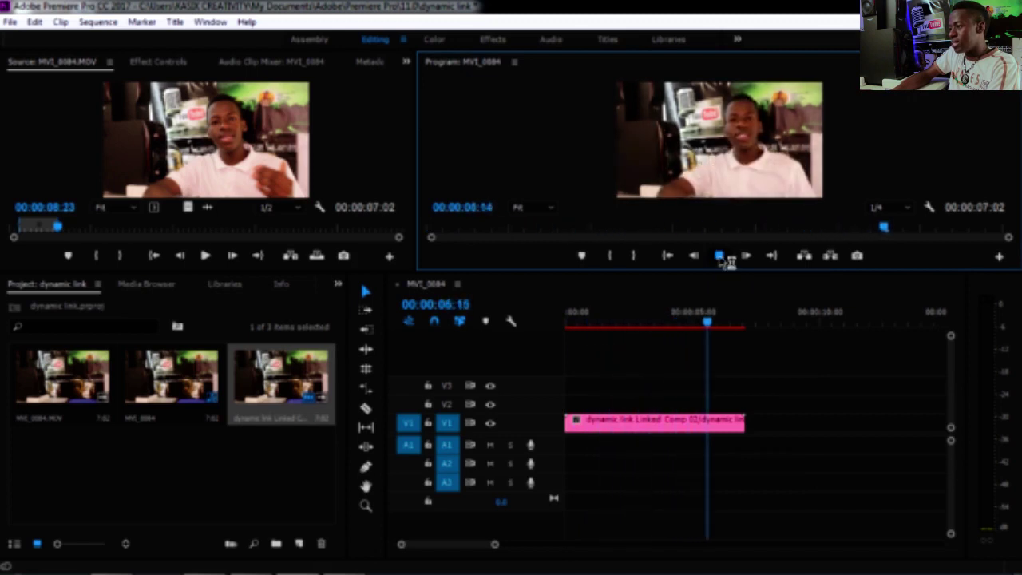
{"action": "left_click", "coordinate": [660, 328]}
{"action": "key", "text": "space"}
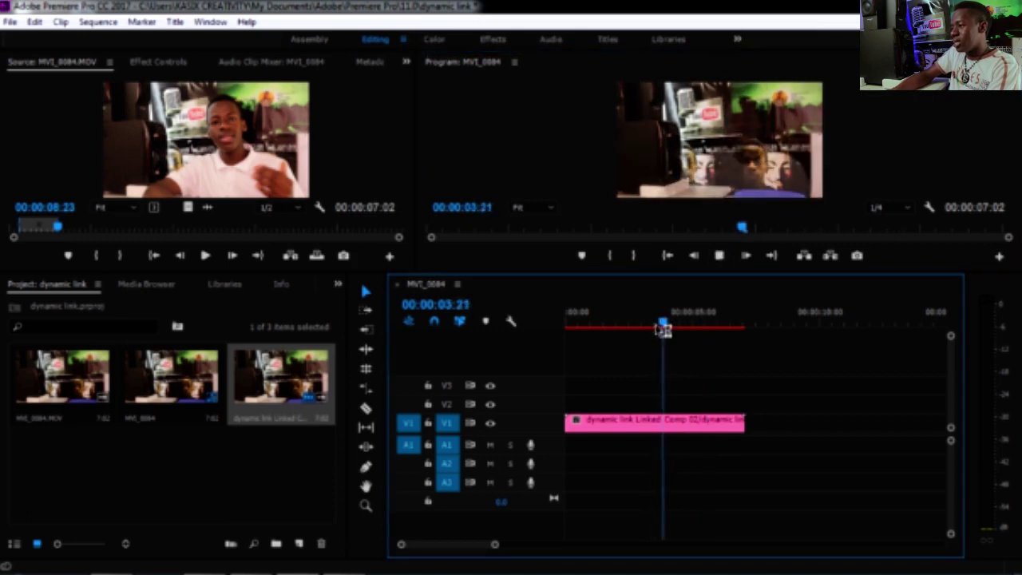
{"action": "key", "text": "space"}
{"action": "left_click", "coordinate": [661, 328]}
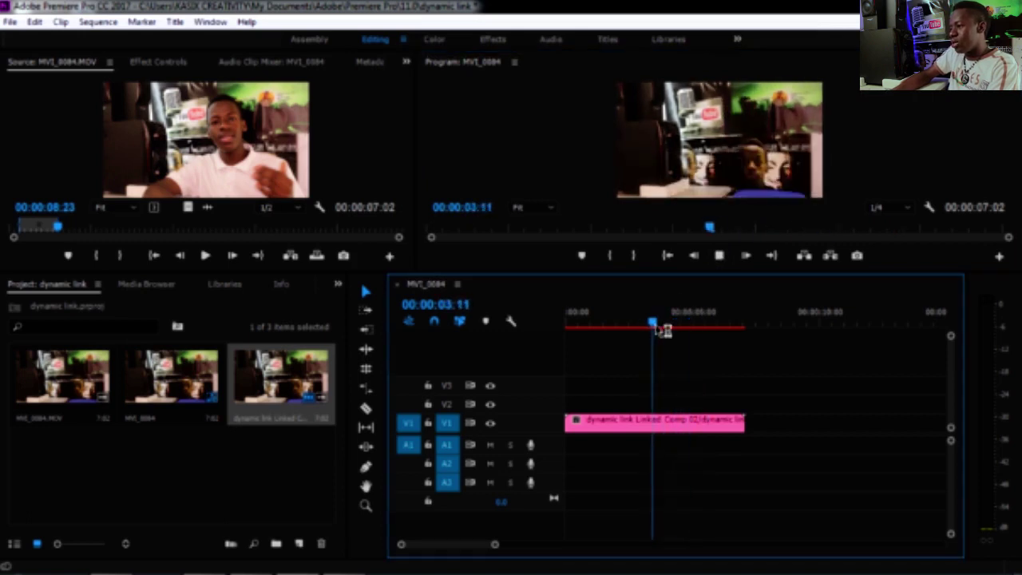
{"action": "key", "text": "space"}
{"action": "key", "text": "space"}
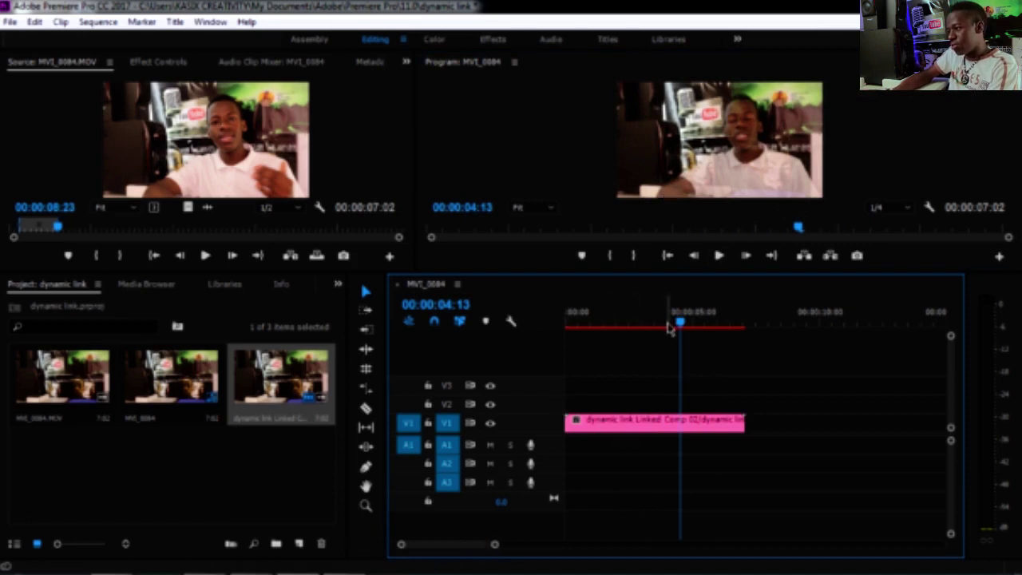
{"action": "left_click_drag", "start_coordinate": [680, 324], "coordinate": [708, 321]}
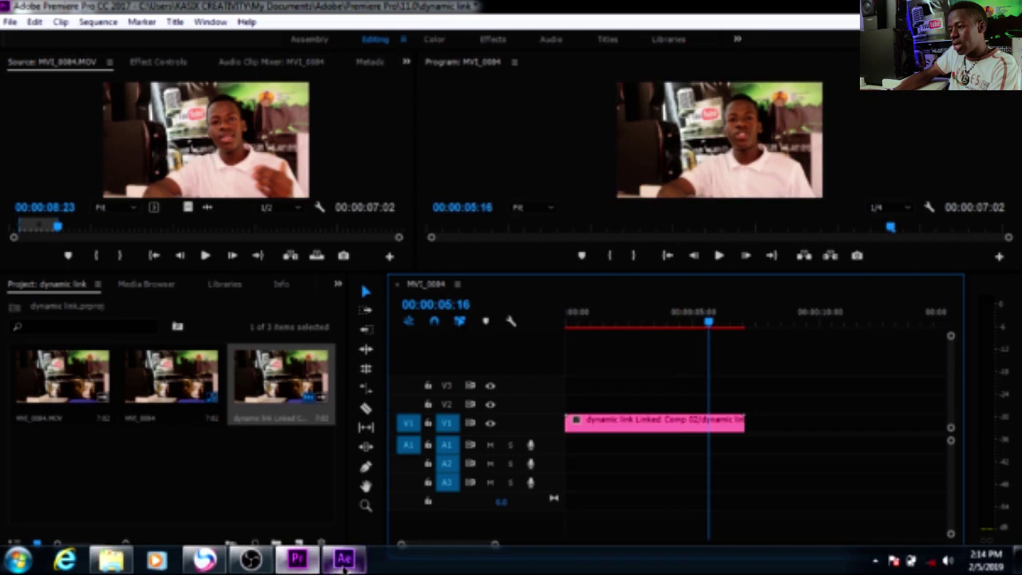
Step: Switch to After Effects, set the composition preview resolution to Quarter, and check the linked clip in Premiere Pro
{"action": "left_click", "coordinate": [343, 559]}
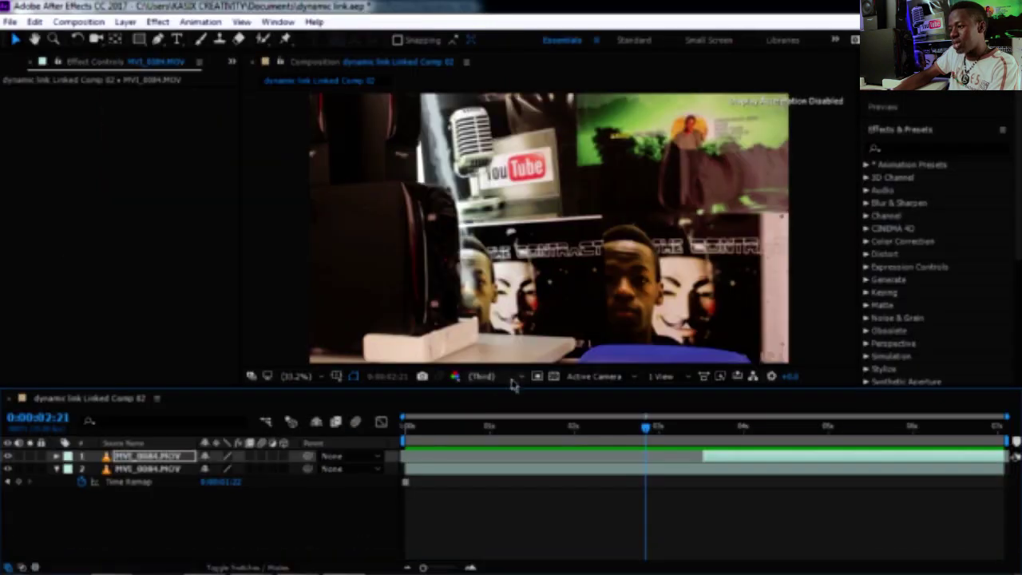
{"action": "left_click", "coordinate": [522, 380]}
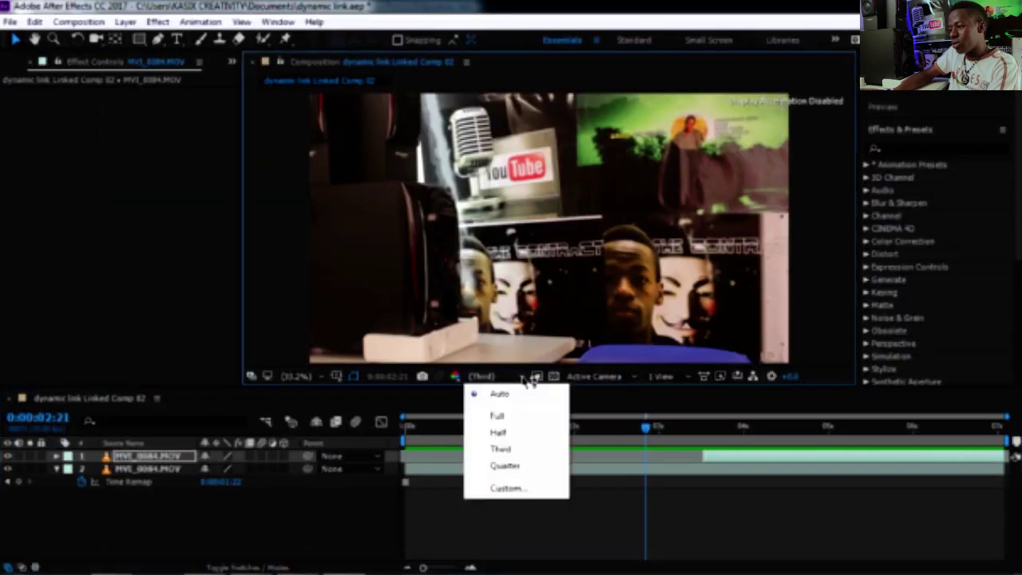
{"action": "left_click", "coordinate": [503, 466]}
{"action": "left_click", "coordinate": [297, 559]}
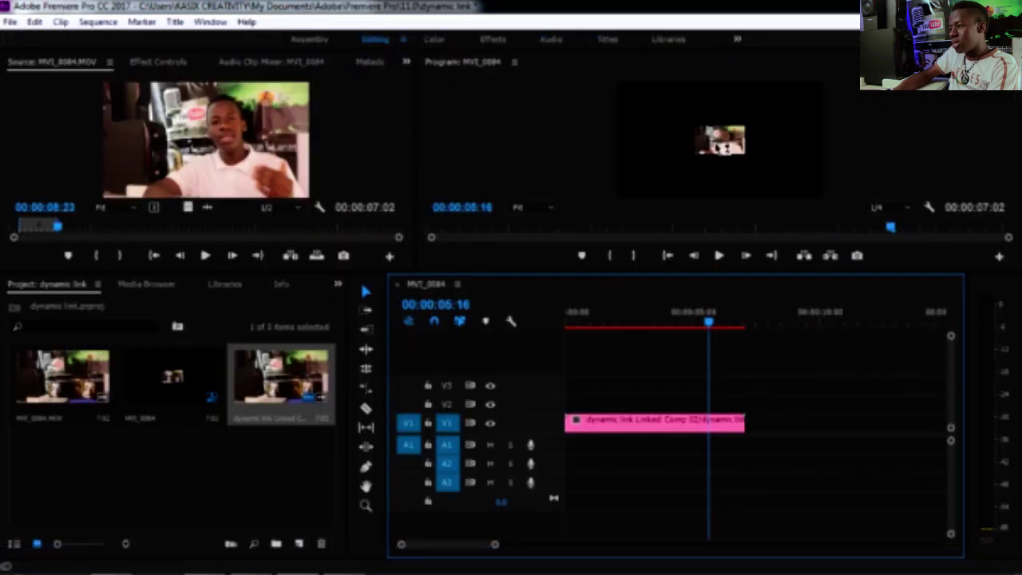
Step: Return to After Effects, set the composition preview resolution to Full, and check the linked clip in Premiere Pro
{"action": "left_click", "coordinate": [343, 561]}
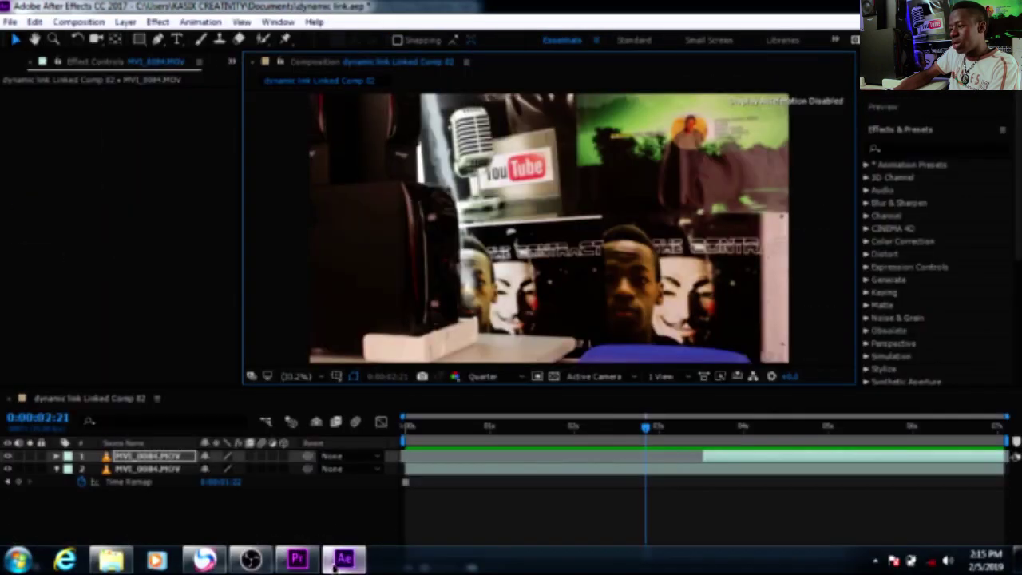
{"action": "left_click", "coordinate": [524, 377]}
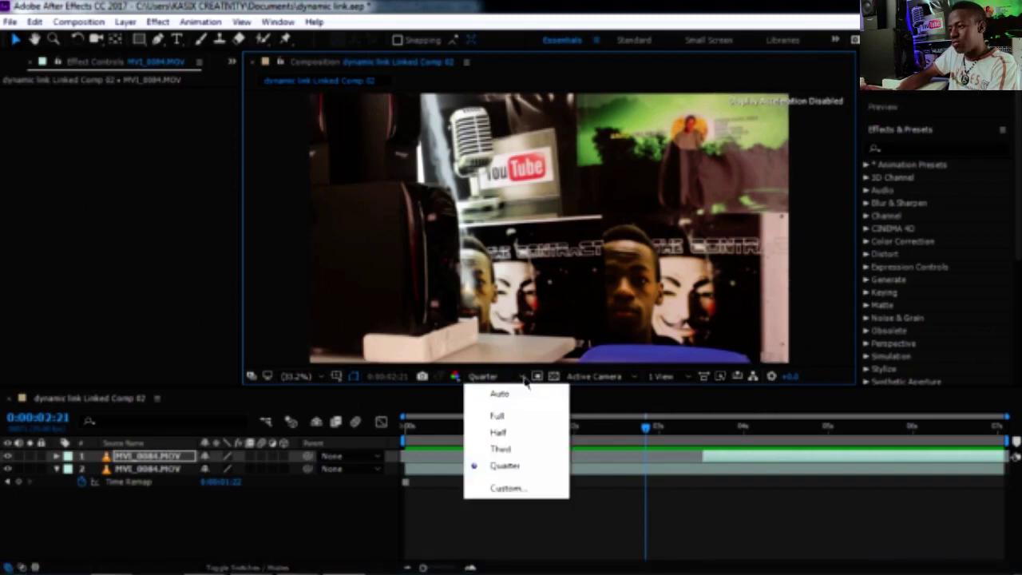
{"action": "left_click", "coordinate": [502, 417]}
{"action": "mouse_move", "coordinate": [361, 565]}
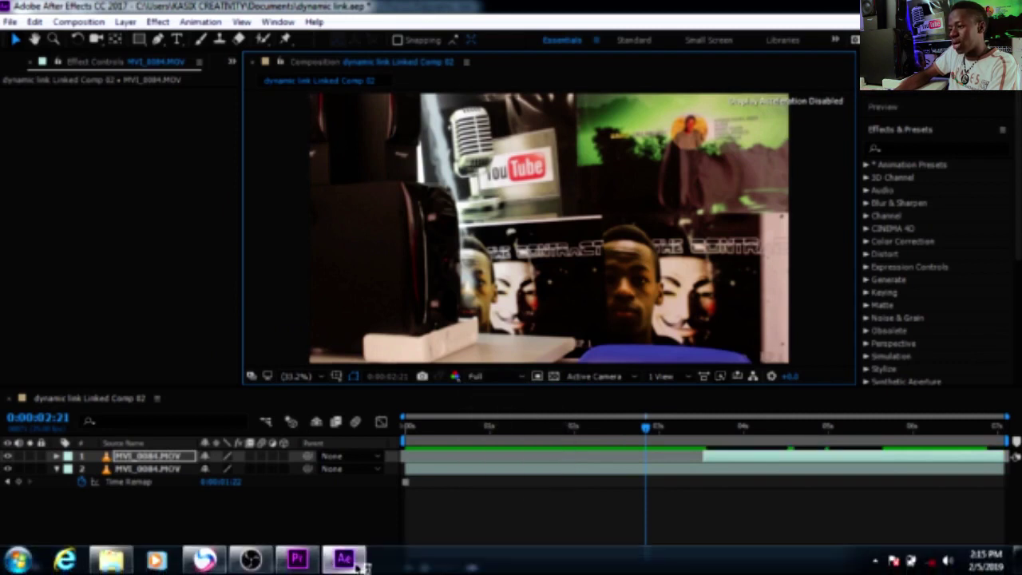
{"action": "left_click", "coordinate": [297, 559]}
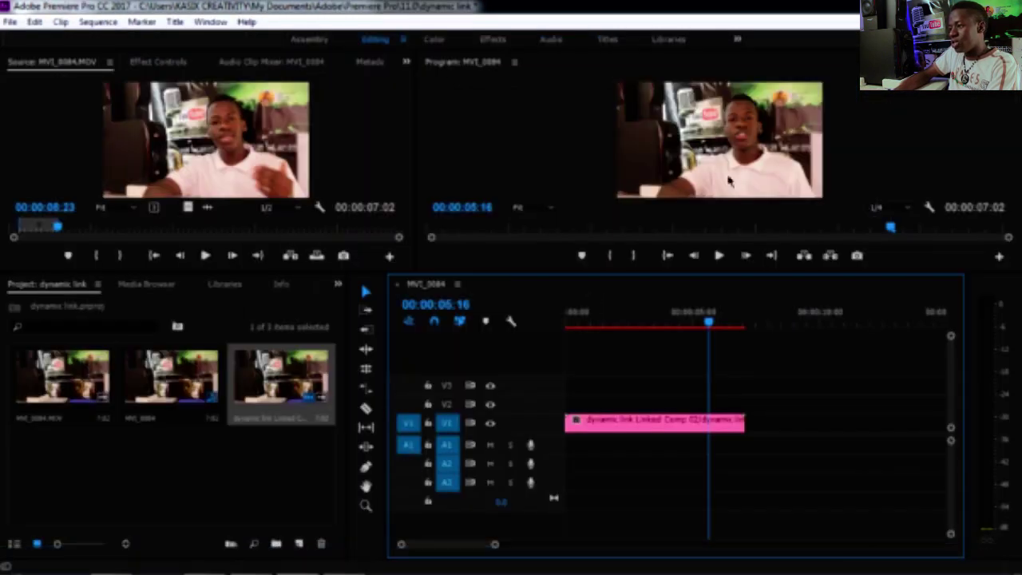
Step: Switch to After Effects, move the current time to 0:00:05:05, and start an effects search
{"action": "mouse_move", "coordinate": [356, 565]}
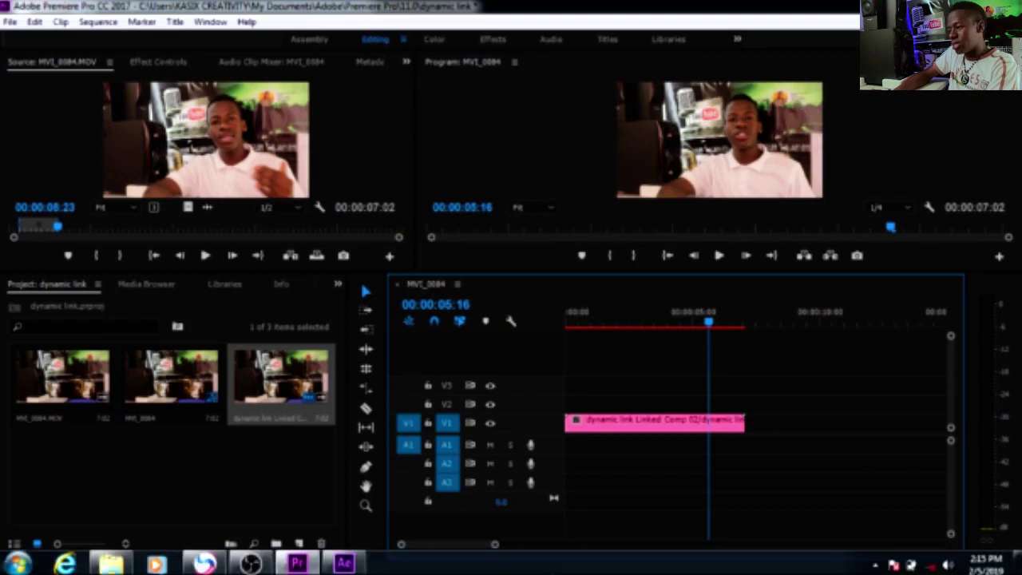
{"action": "left_click", "coordinate": [356, 561]}
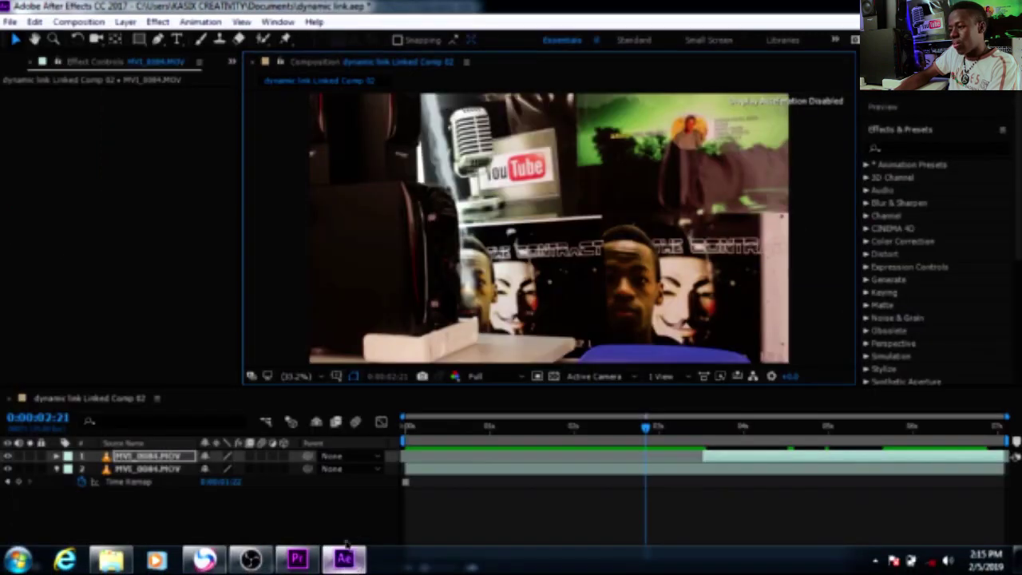
{"action": "left_click_drag", "start_coordinate": [667, 426], "coordinate": [853, 414]}
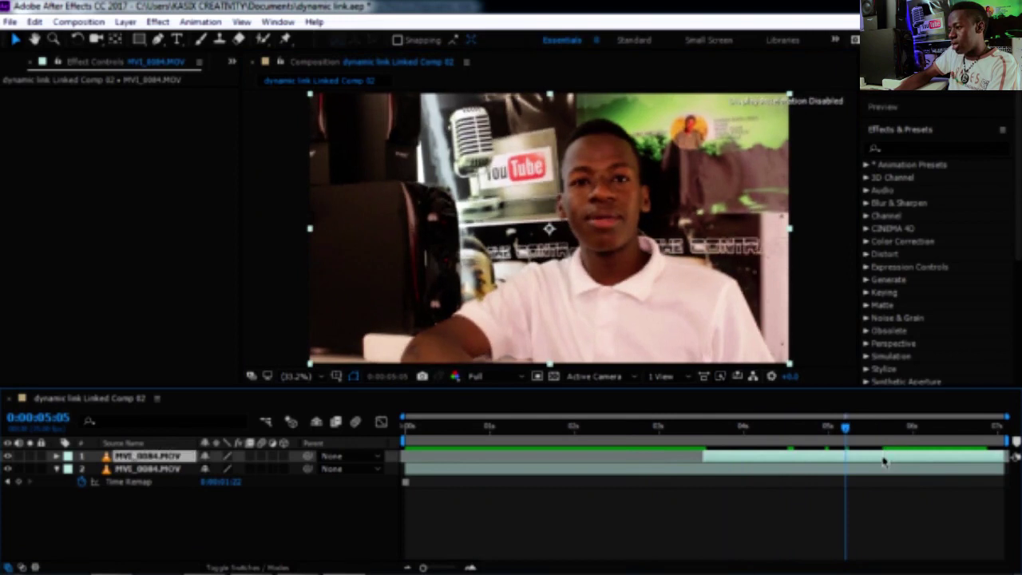
{"action": "left_click", "coordinate": [903, 150]}
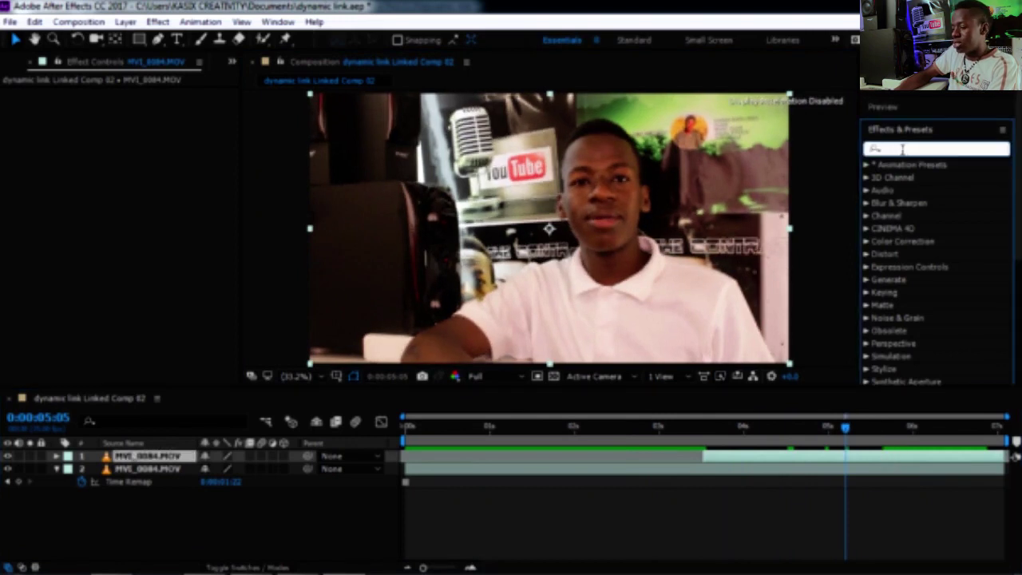
{"action": "type", "text": "twi"}
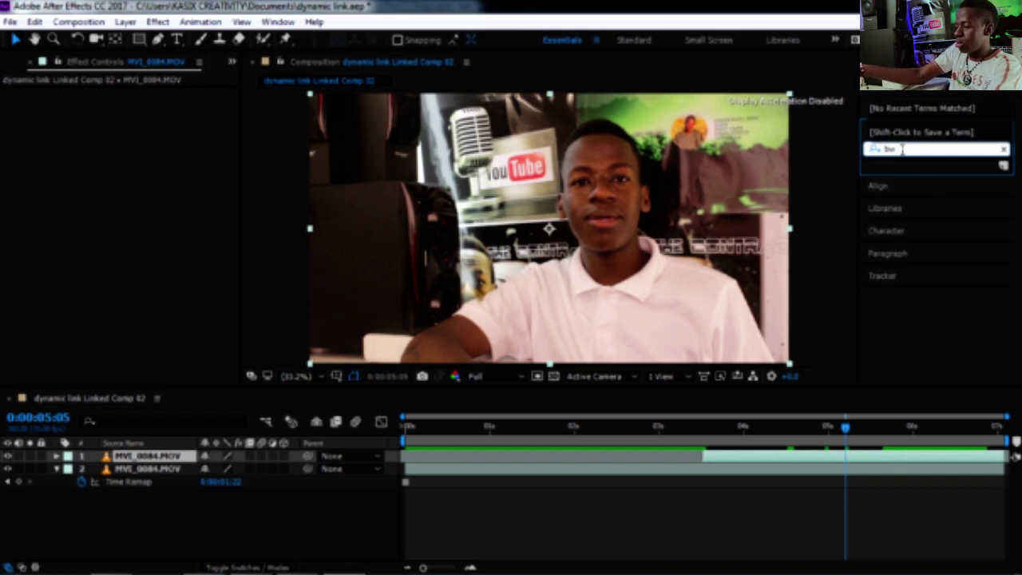
{"action": "key", "text": "BackSpace"}
{"action": "key", "text": "BackSpace"}
{"action": "key", "text": "BackSpace"}
{"action": "type", "text": "mo"}
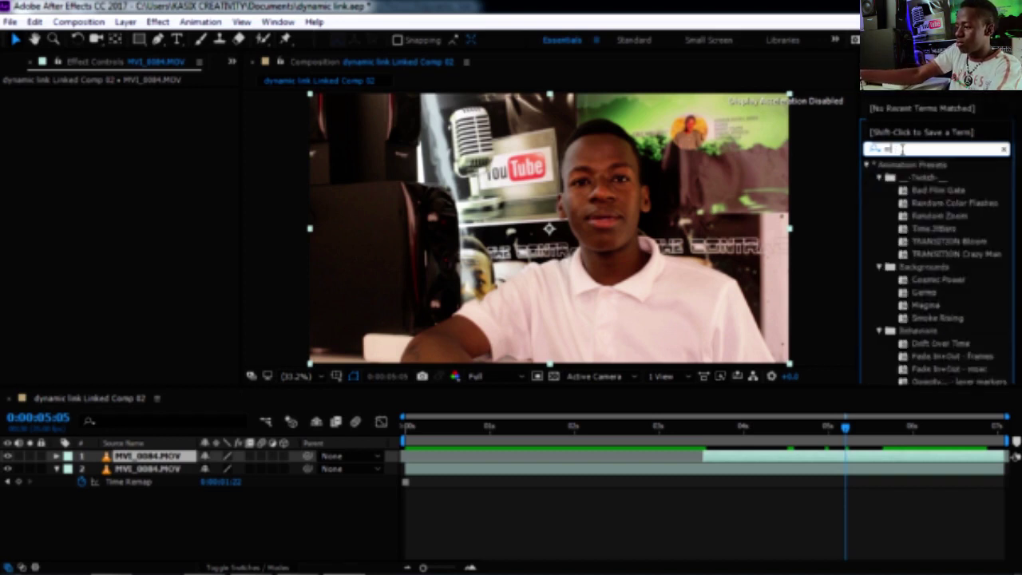
{"action": "type", "text": "jo"}
{"action": "key", "text": "BackSpace"}
{"action": "key", "text": "BackSpace"}
{"action": "key", "text": "BackSpace"}
{"action": "key", "text": "BackSpace"}
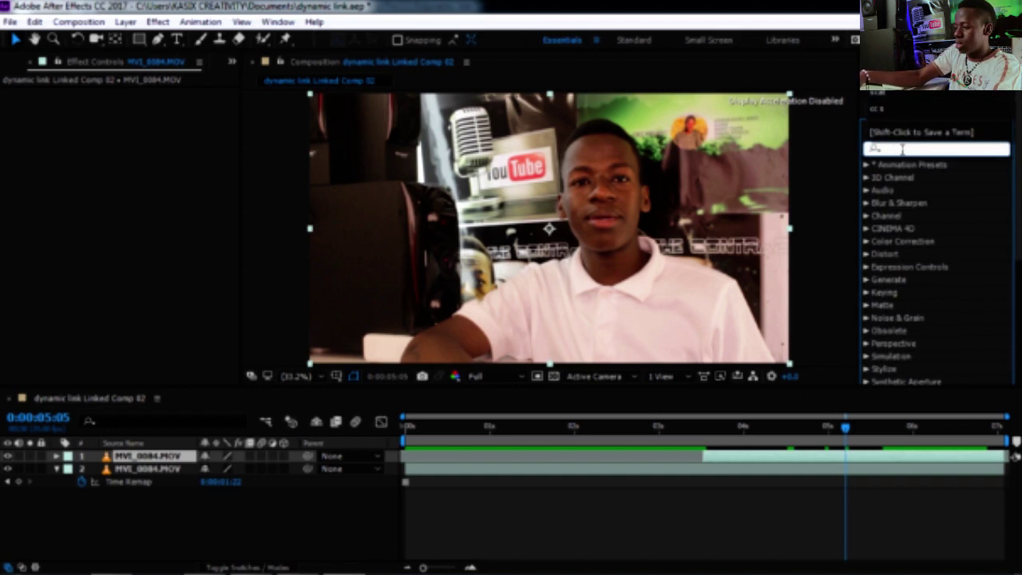
Step: Search effects for "black", apply Black & White to the top MVI_0084.MOV layer, and preview from 0:00:02:21
{"action": "type", "text": "black"}
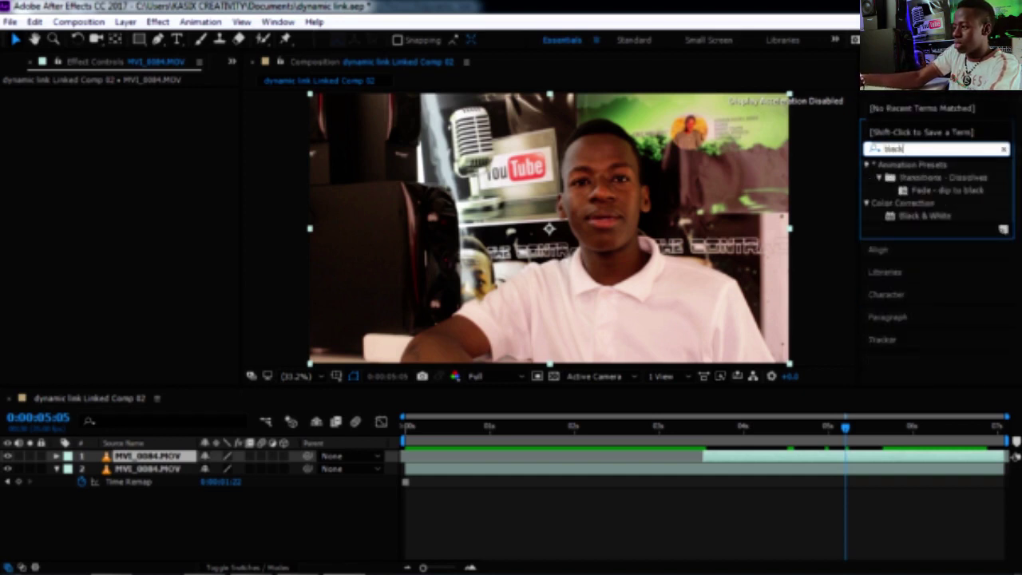
{"action": "left_click_drag", "start_coordinate": [918, 222], "coordinate": [782, 462]}
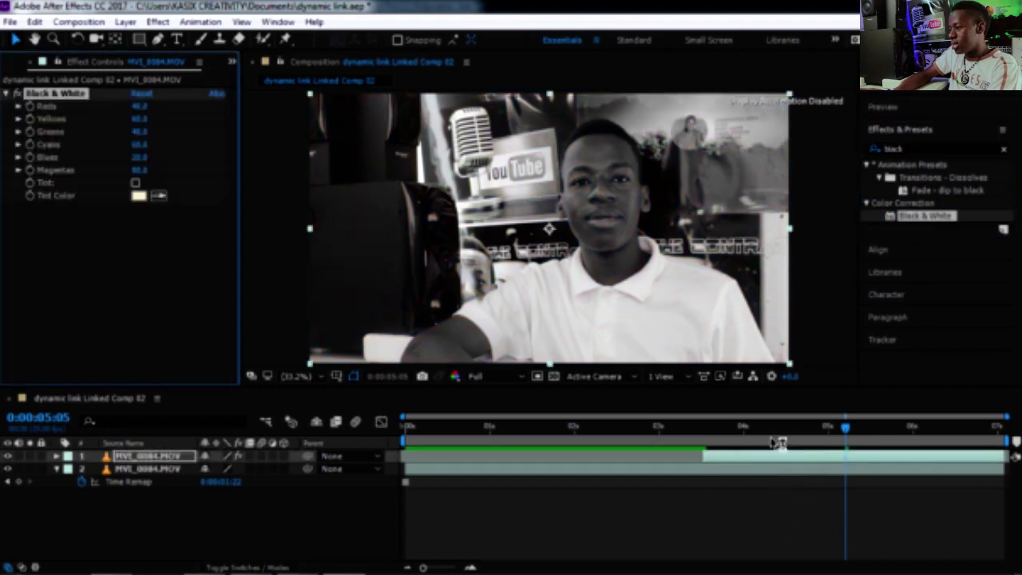
{"action": "left_click", "coordinate": [646, 426]}
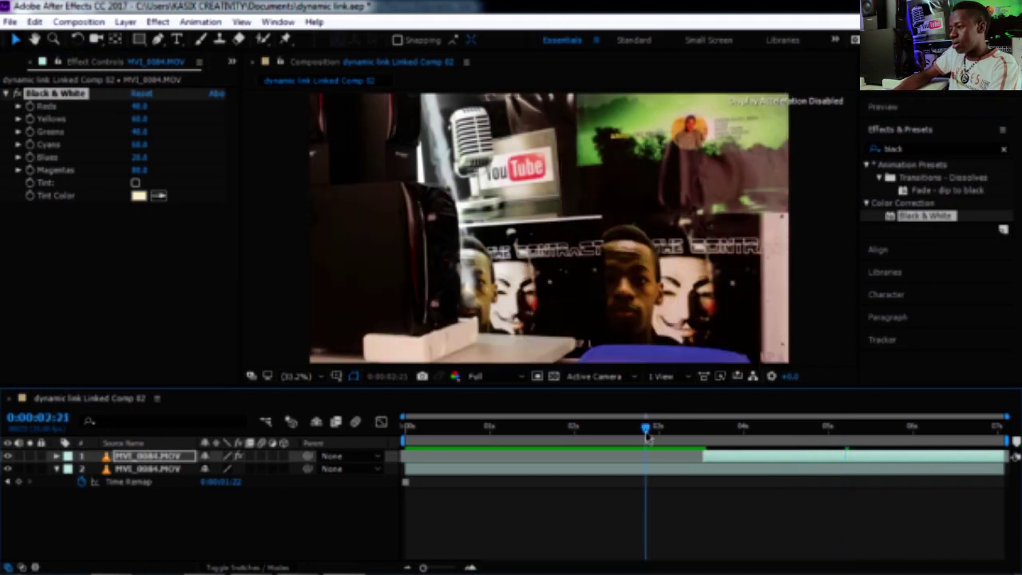
{"action": "key", "text": "space"}
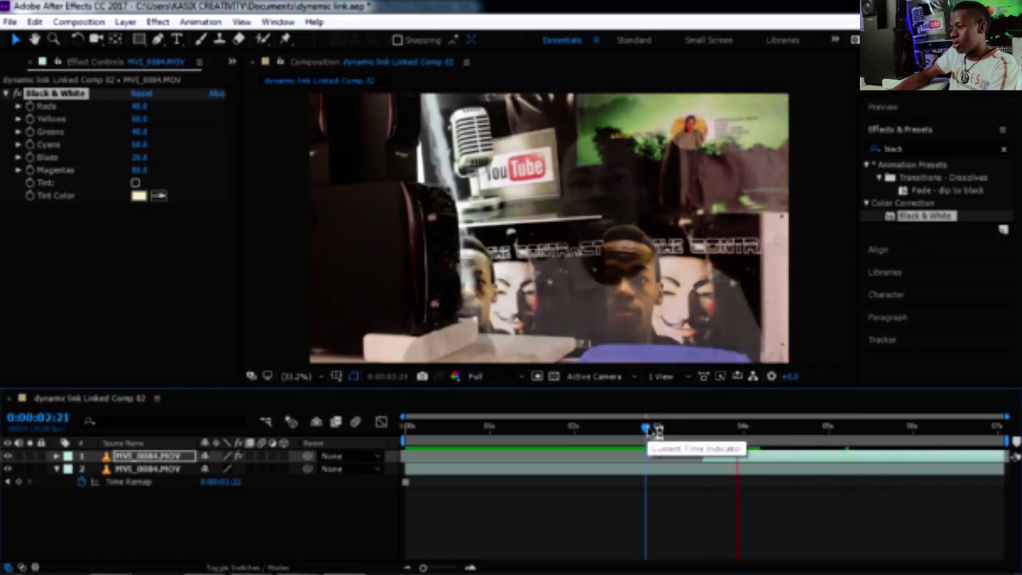
{"action": "key", "text": "space"}
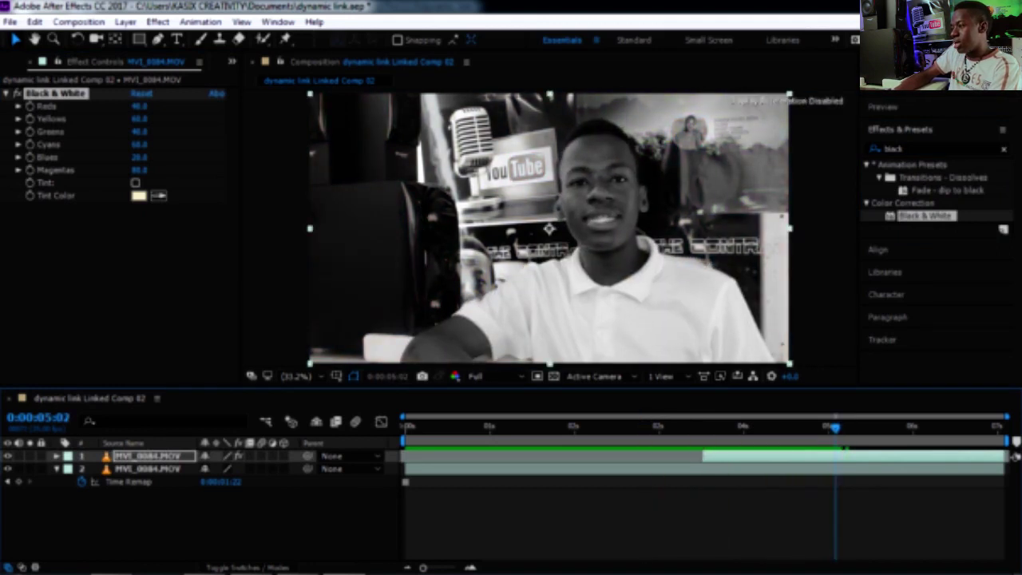
Step: Switch to Premiere Pro and replay the fade-in of the linked composition to check the Black & White effect
{"action": "key", "text": "alt+Tab"}
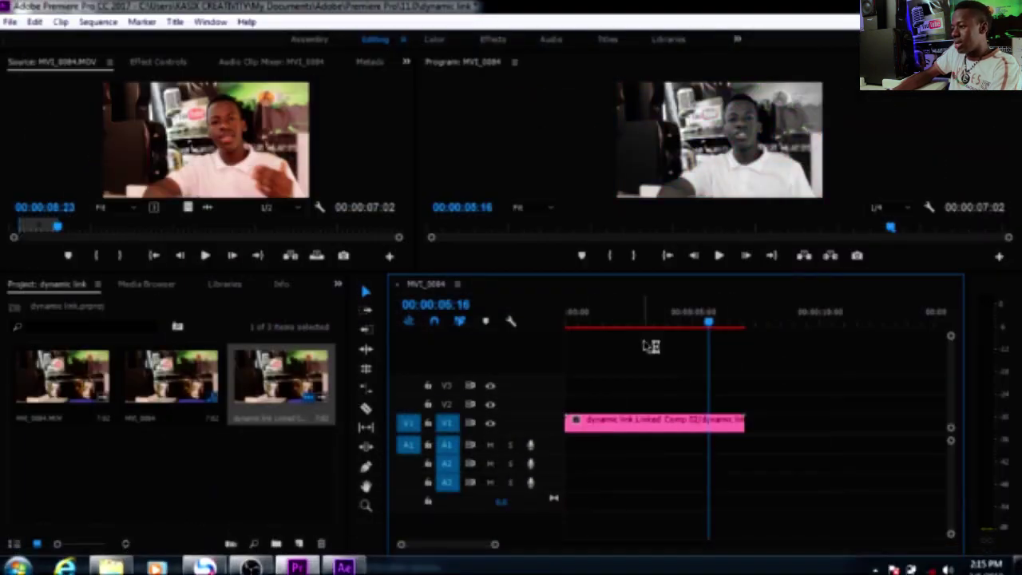
{"action": "key", "text": "space"}
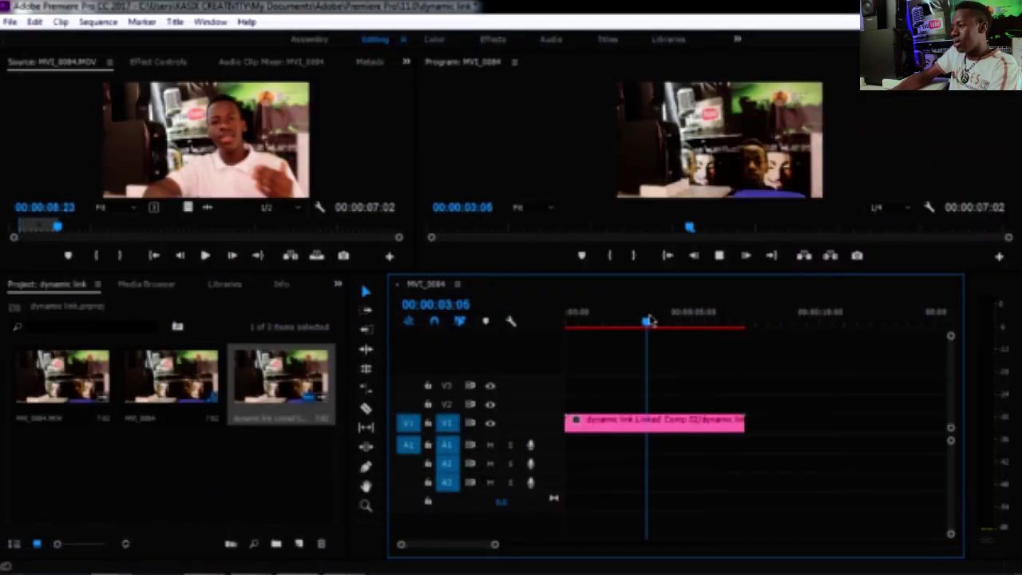
{"action": "key", "text": "space"}
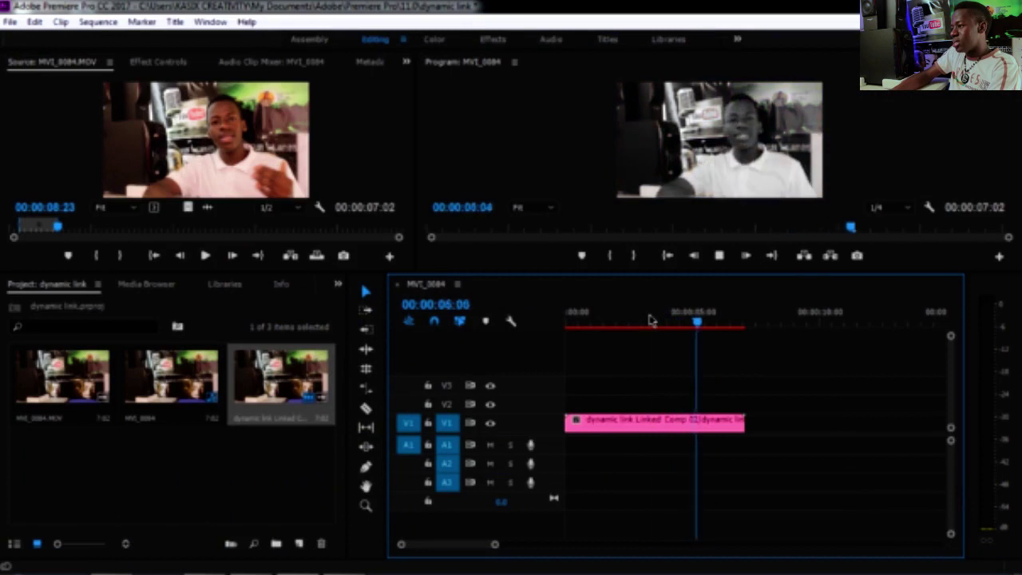
{"action": "left_click", "coordinate": [649, 319]}
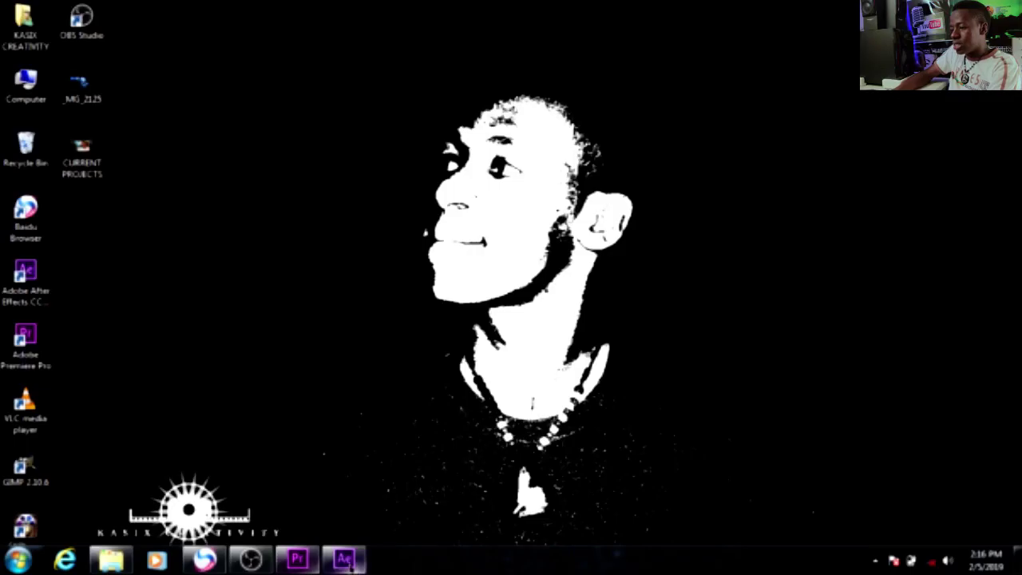
Step: Switch to After Effects, preview the composition from 0:00:03:02, and save the project
{"action": "left_click", "coordinate": [343, 563]}
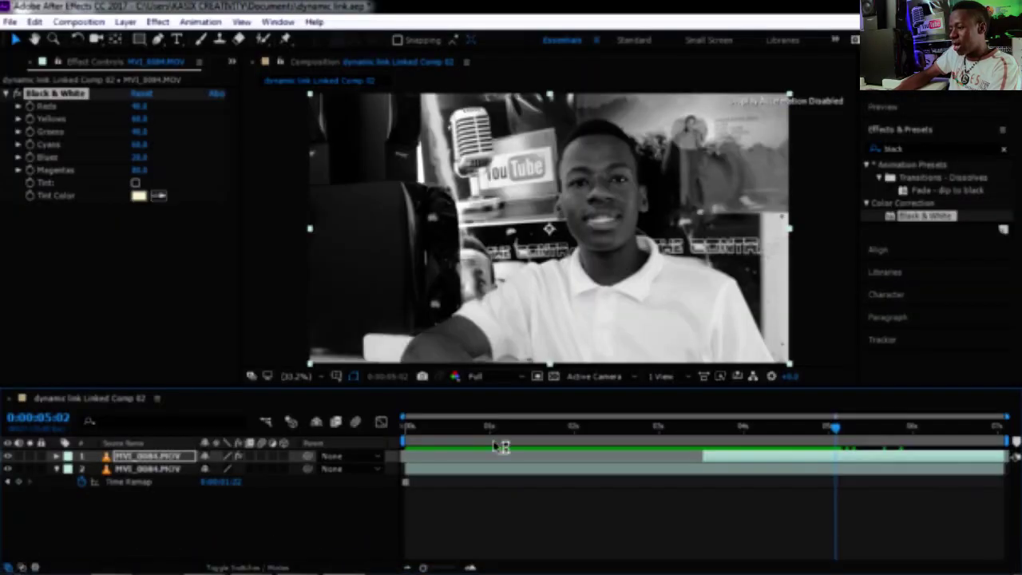
{"action": "left_click", "coordinate": [669, 444]}
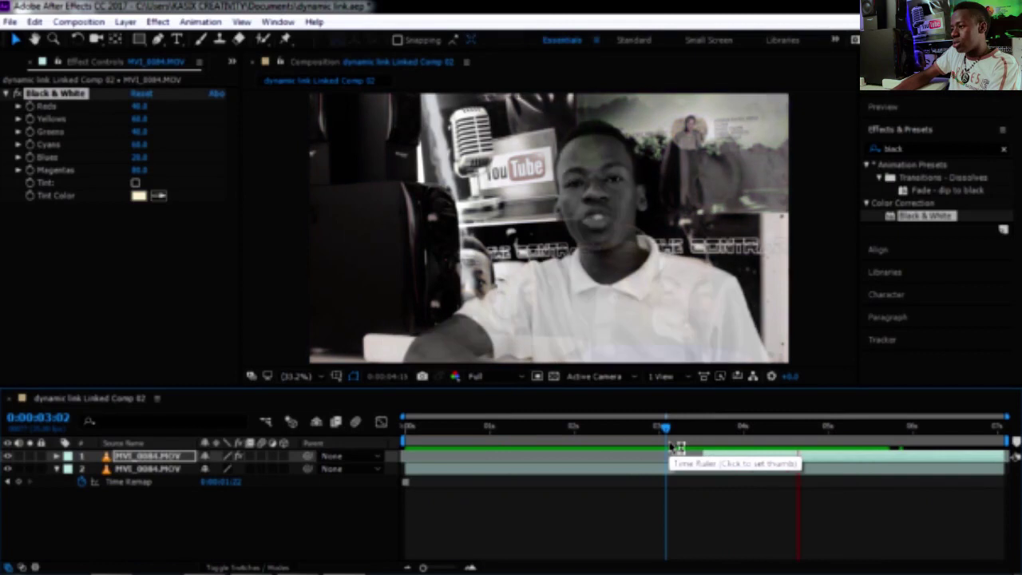
{"action": "key", "text": "space"}
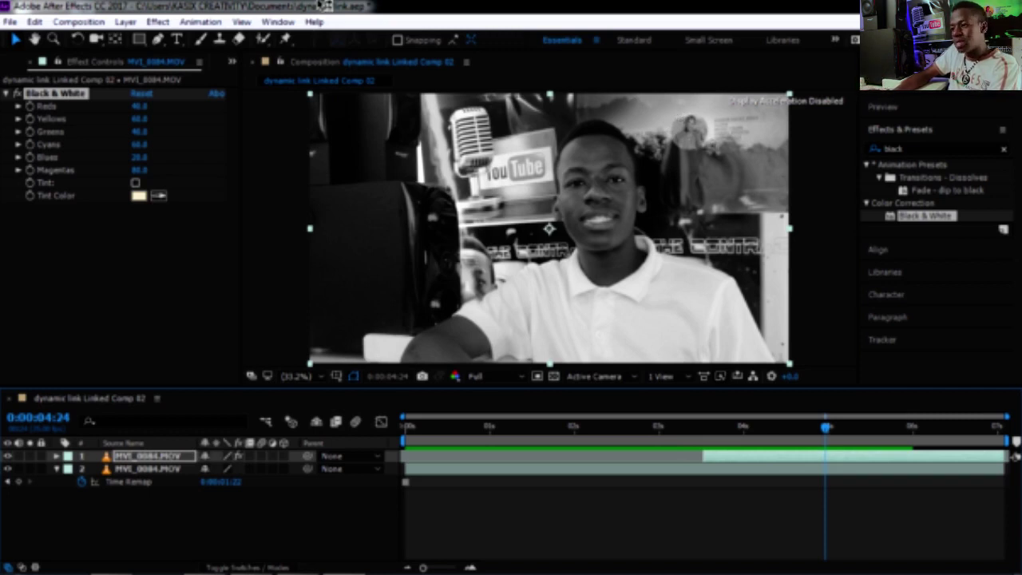
{"action": "left_click", "coordinate": [10, 22]}
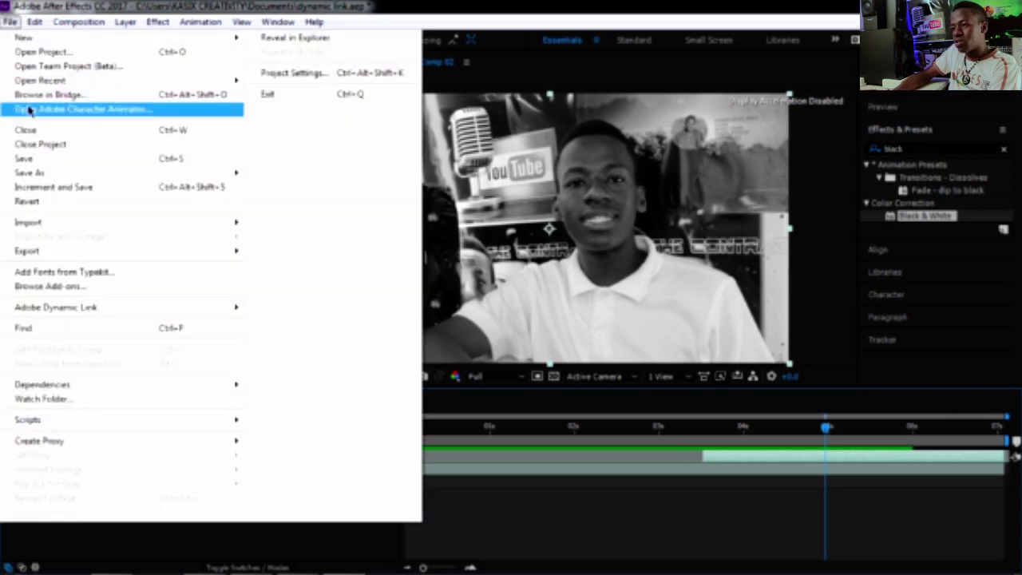
{"action": "left_click", "coordinate": [43, 159]}
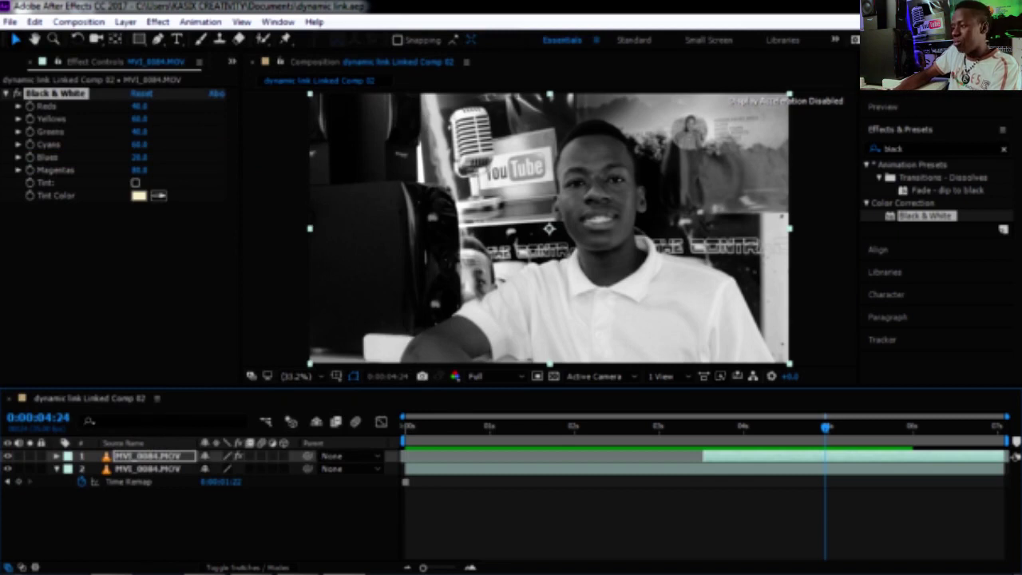
Step: Switch to Premiere Pro and replay the linked composition from 00:00:00:06 in the MVI_0084 sequence
{"action": "key", "text": "super+d"}
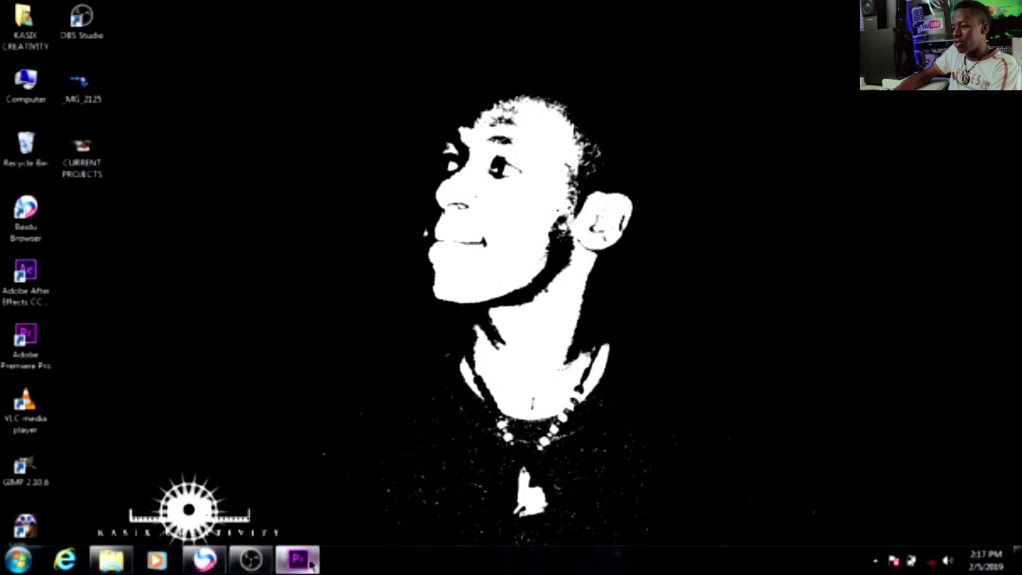
{"action": "left_click", "coordinate": [297, 559]}
{"action": "left_click", "coordinate": [619, 325]}
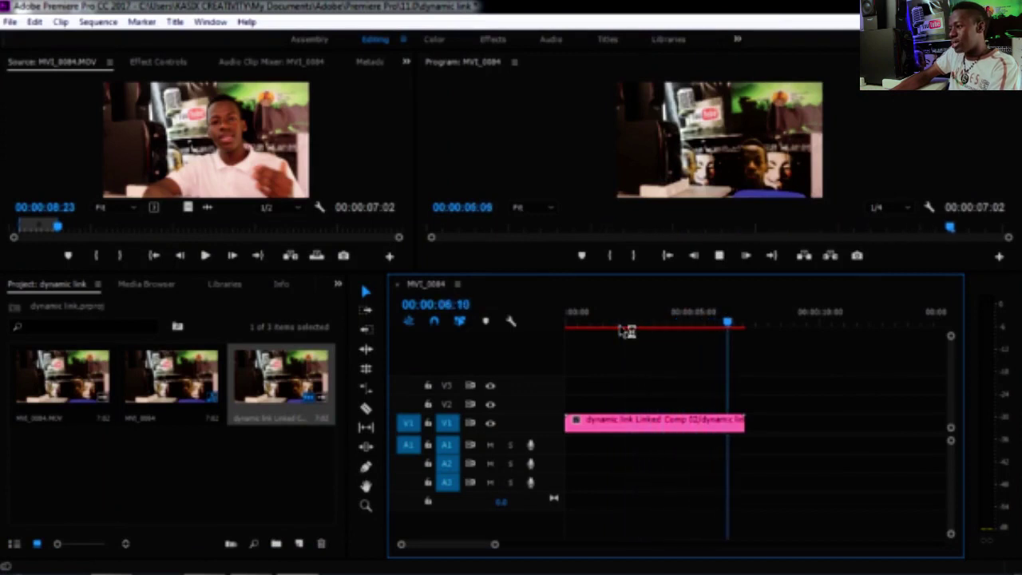
{"action": "left_click", "coordinate": [677, 326]}
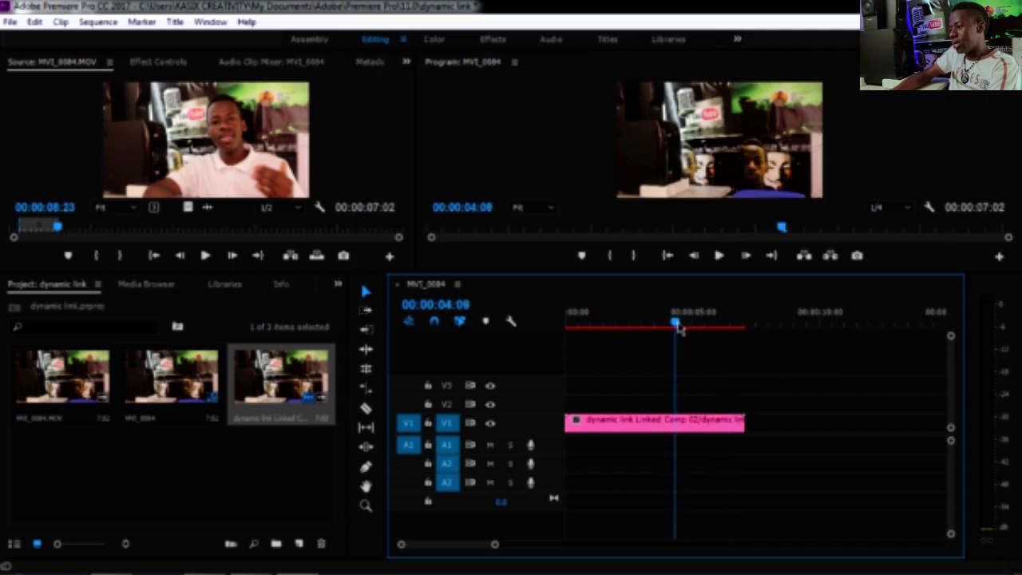
{"action": "left_click", "coordinate": [572, 326]}
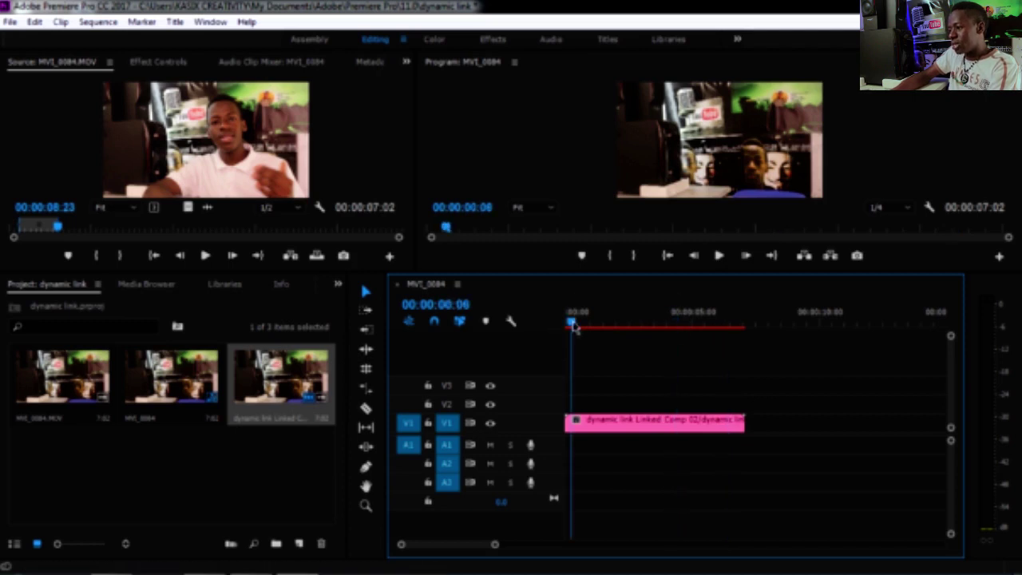
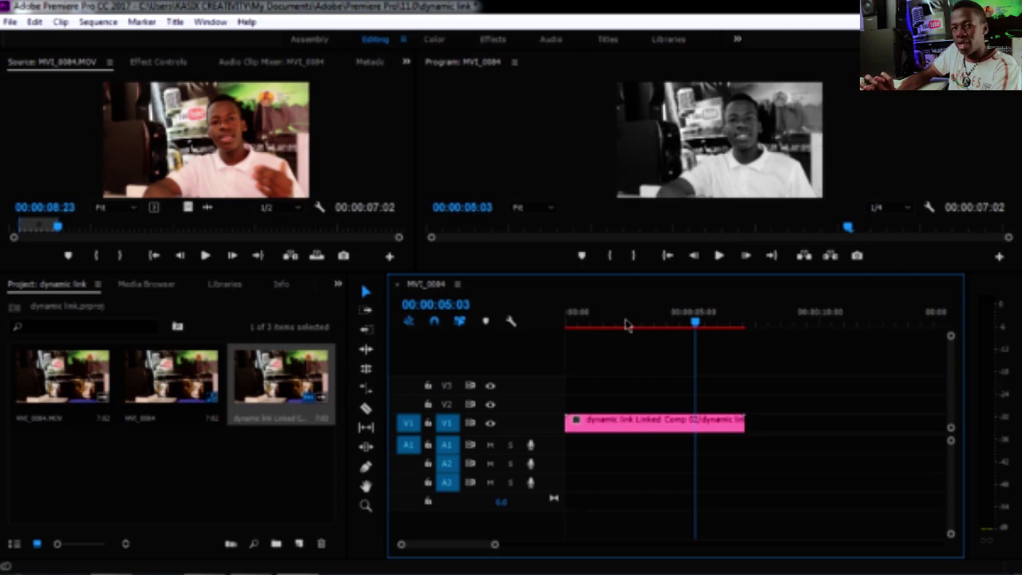
Step: Render and replace the linked composition on V1, with Individual Clips as source, DNxHR/DNxHD MXF OP1a format, saved next to the original media
{"action": "right_click", "coordinate": [673, 425]}
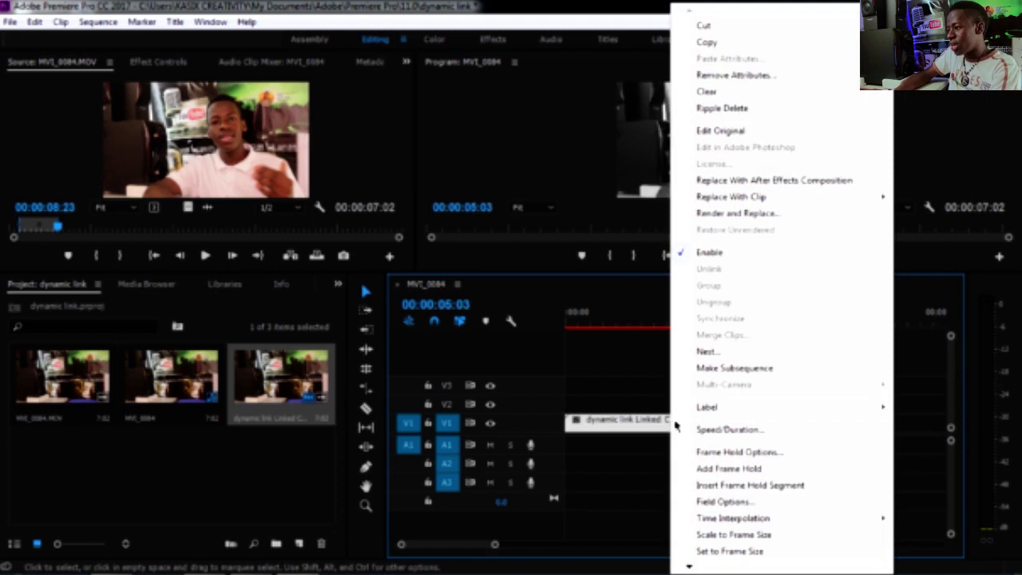
{"action": "left_click", "coordinate": [735, 213]}
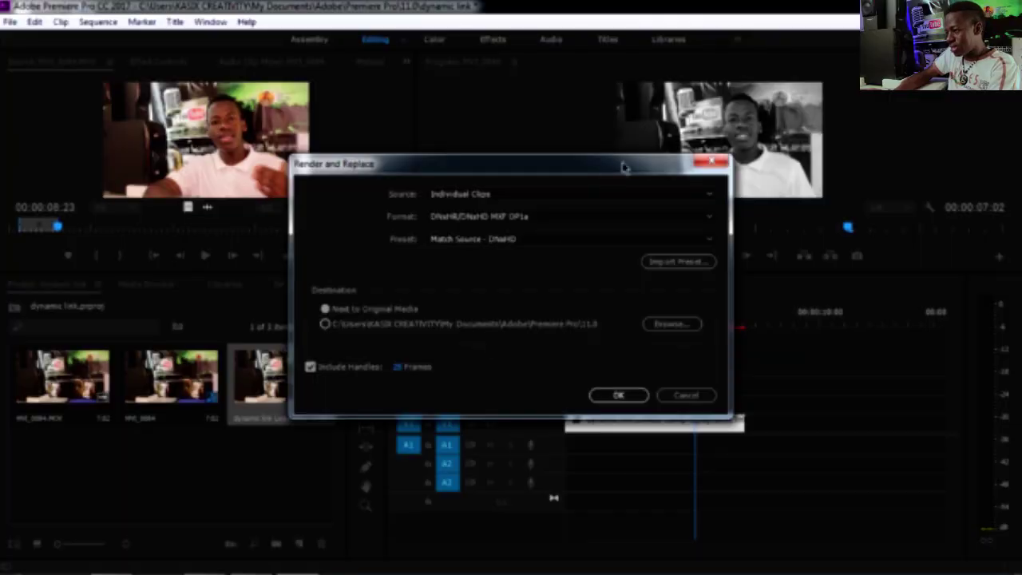
{"action": "left_click", "coordinate": [713, 198]}
{"action": "left_click", "coordinate": [710, 198]}
{"action": "left_click", "coordinate": [708, 198]}
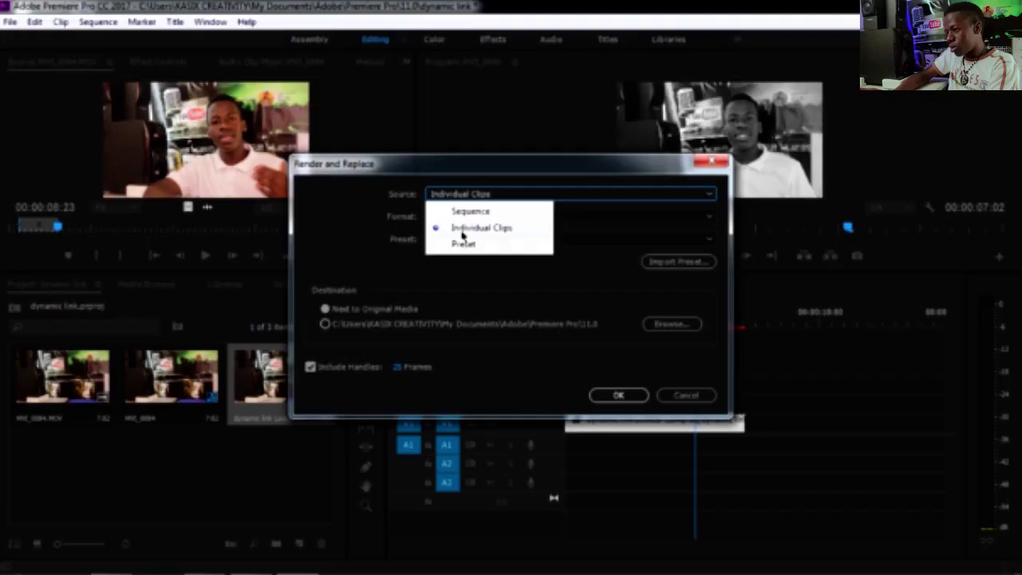
{"action": "left_click", "coordinate": [471, 228]}
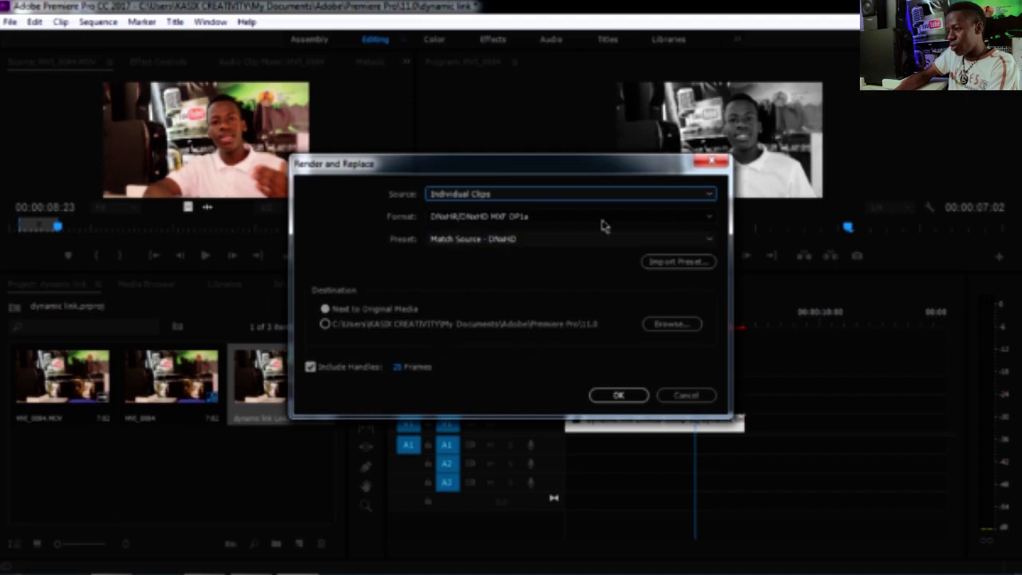
{"action": "left_click", "coordinate": [619, 396]}
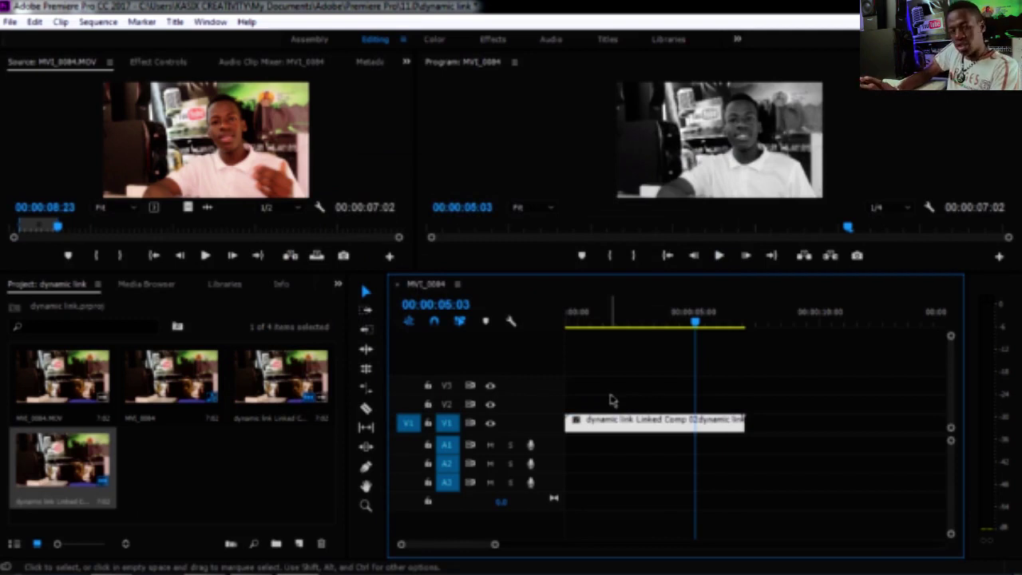
Step: Play the rendered clip on V1 from near the start of the sequence
{"action": "left_click", "coordinate": [646, 425]}
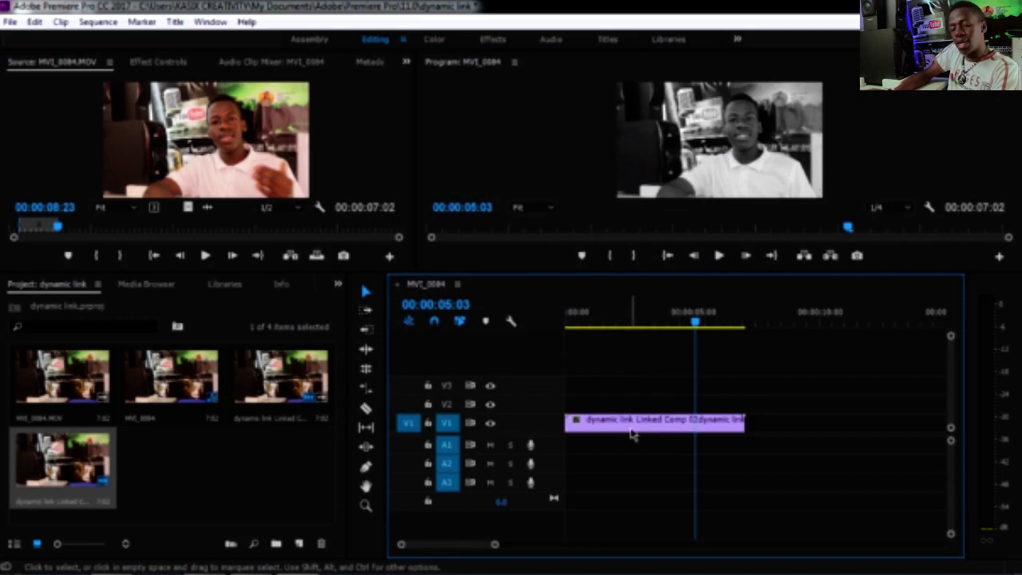
{"action": "left_click", "coordinate": [581, 320]}
{"action": "key", "text": "space"}
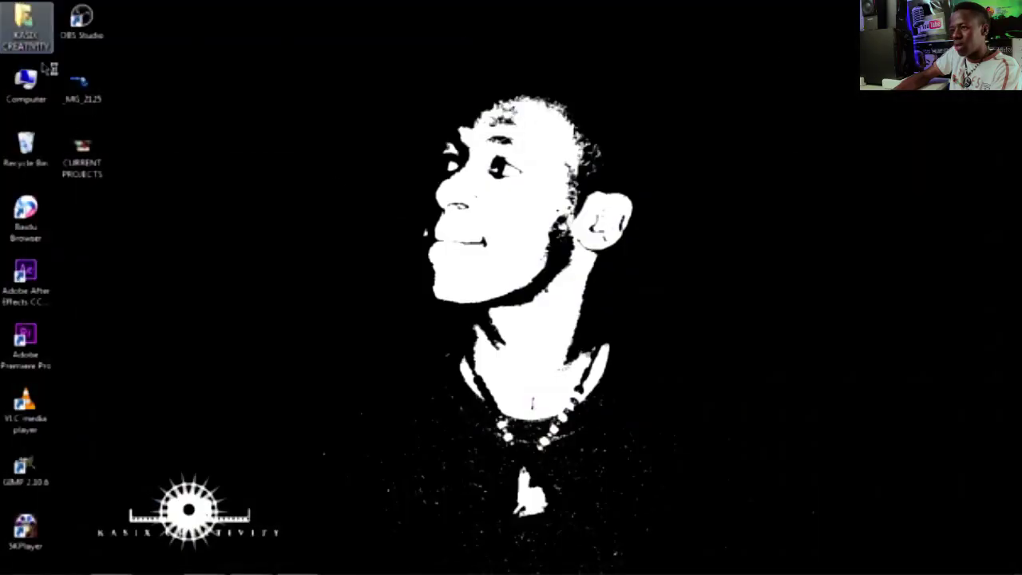
Step: Switch to Windows Explorer, open My Documents in the user folder, and locate the "dynamic link" After Effects project
{"action": "double_click", "coordinate": [28, 35]}
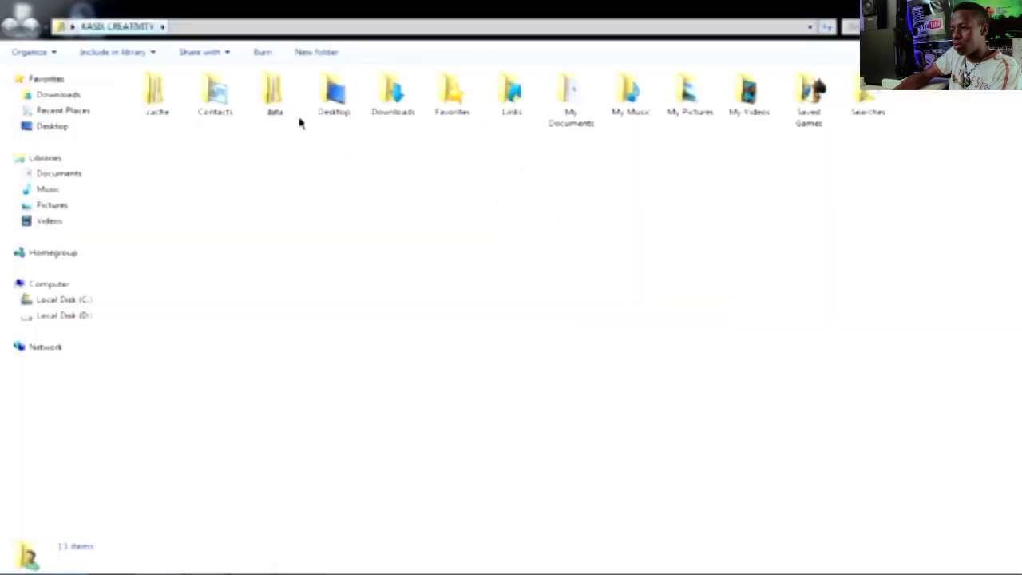
{"action": "double_click", "coordinate": [567, 103]}
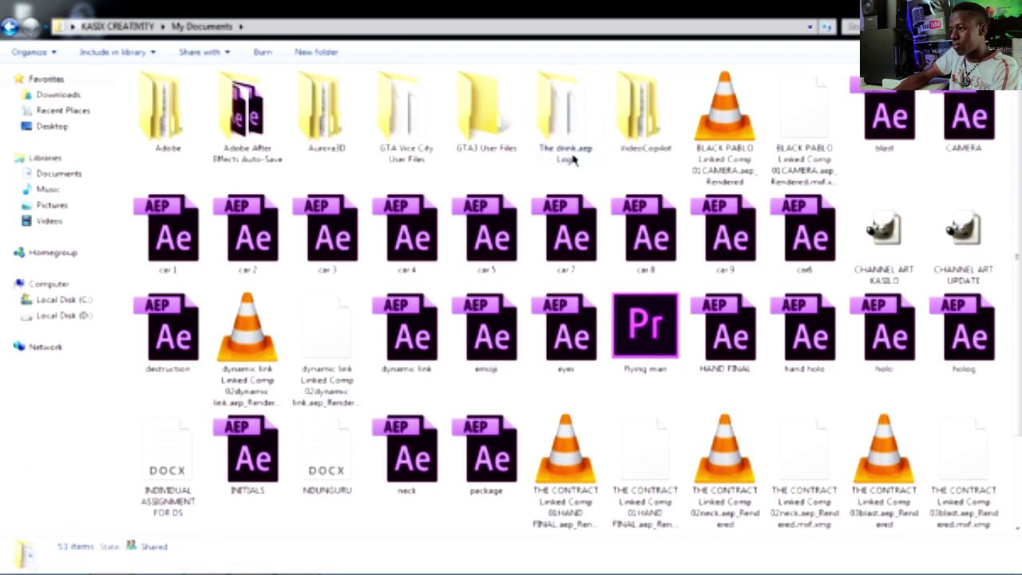
{"action": "scroll", "coordinate": [577, 299], "scroll_direction": "down", "scroll_amount": 3}
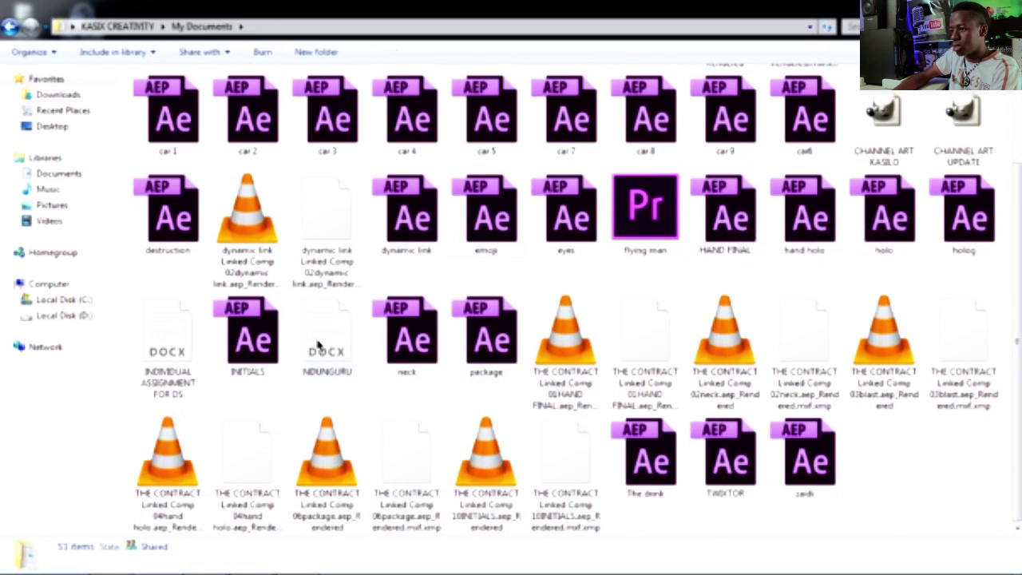
{"action": "left_click", "coordinate": [420, 232]}
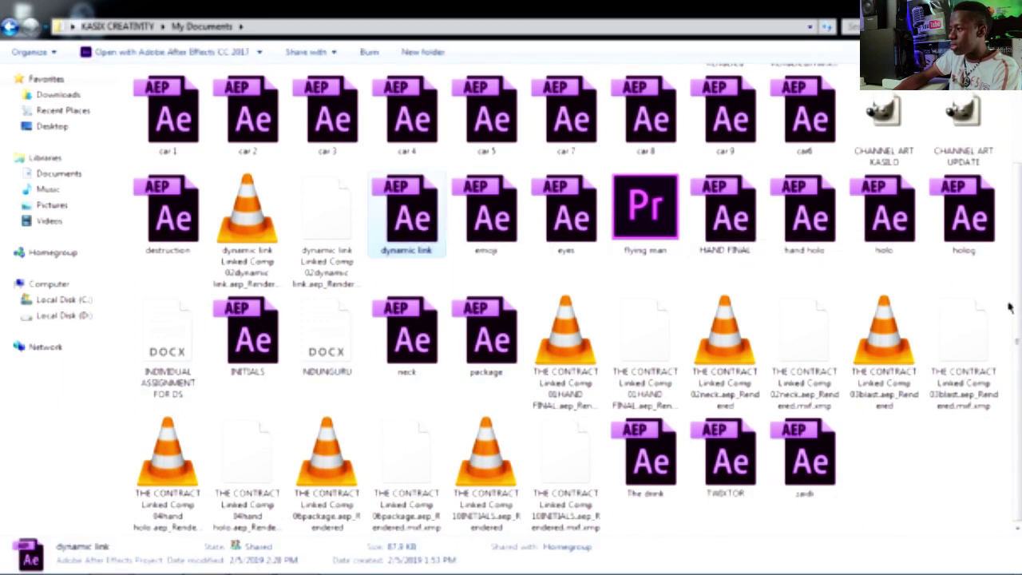
Step: Look inside the Adobe After Effects Auto-Save folder and return to the project files in My Documents
{"action": "left_click_drag", "start_coordinate": [1015, 315], "coordinate": [1013, 172]}
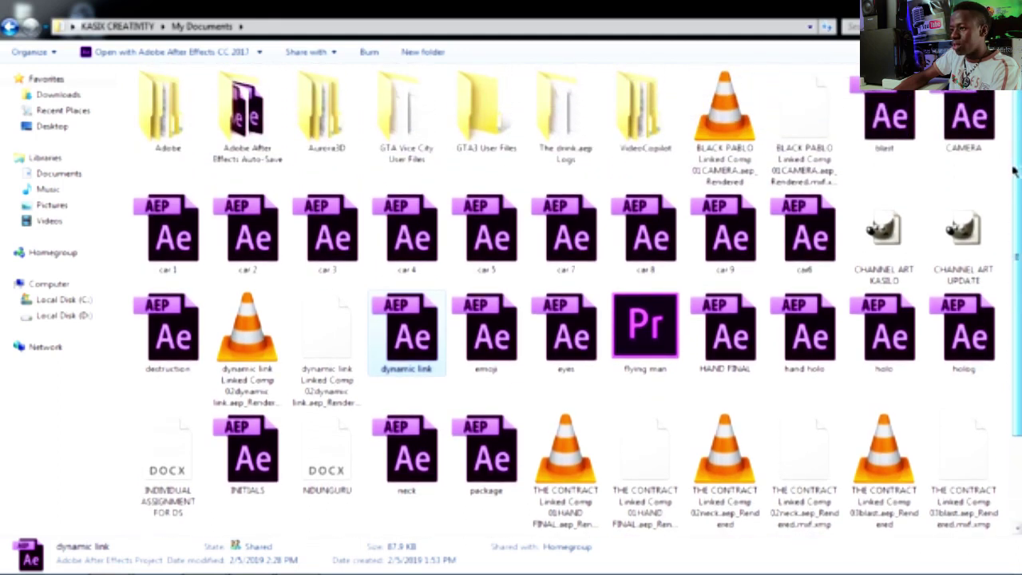
{"action": "double_click", "coordinate": [252, 127]}
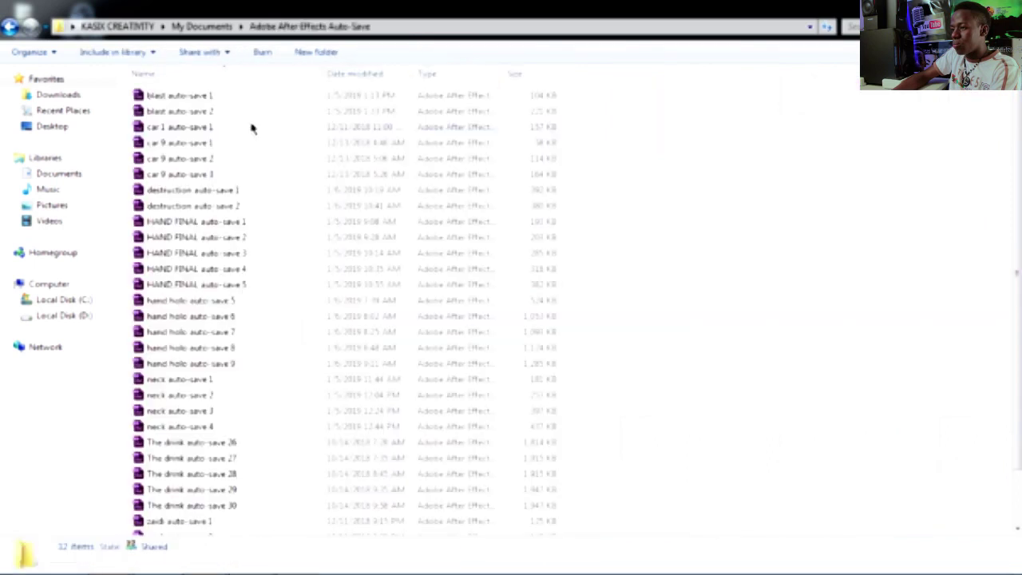
{"action": "left_click", "coordinate": [9, 28]}
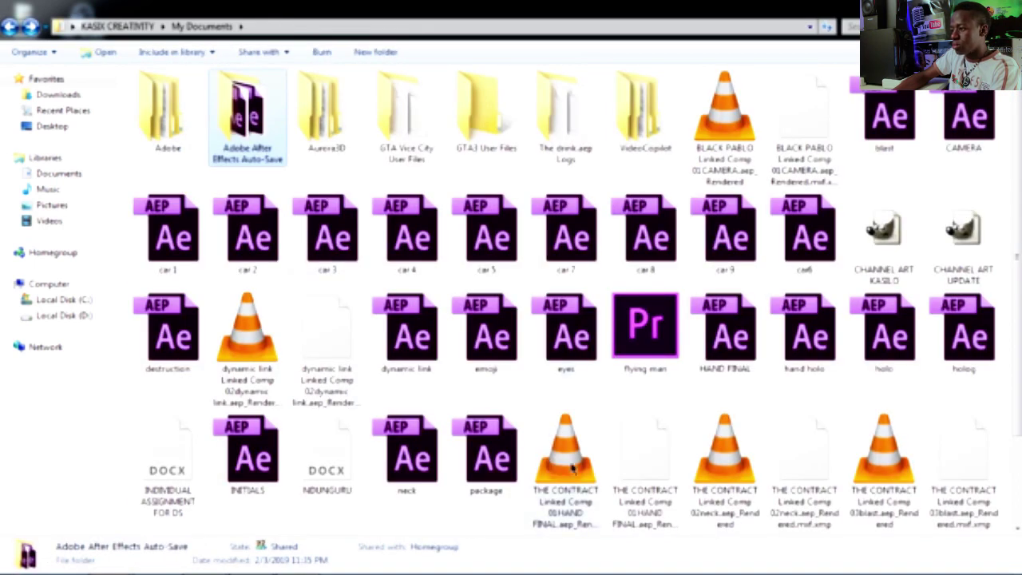
{"action": "left_click_drag", "start_coordinate": [1018, 292], "coordinate": [1018, 393]}
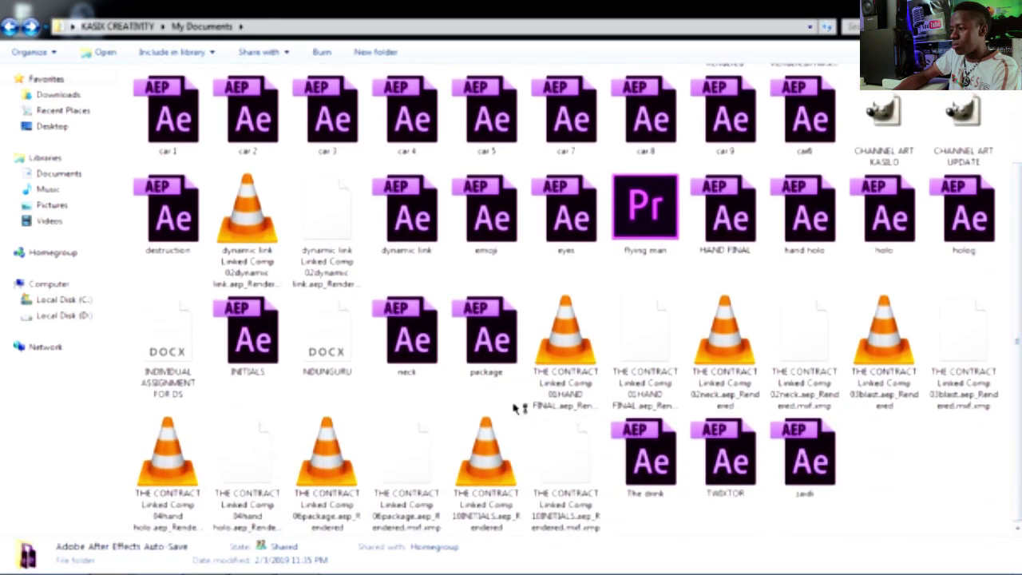
Step: Open the "dynamic link" project in After Effects
{"action": "right_click", "coordinate": [410, 228]}
{"action": "left_click", "coordinate": [404, 214]}
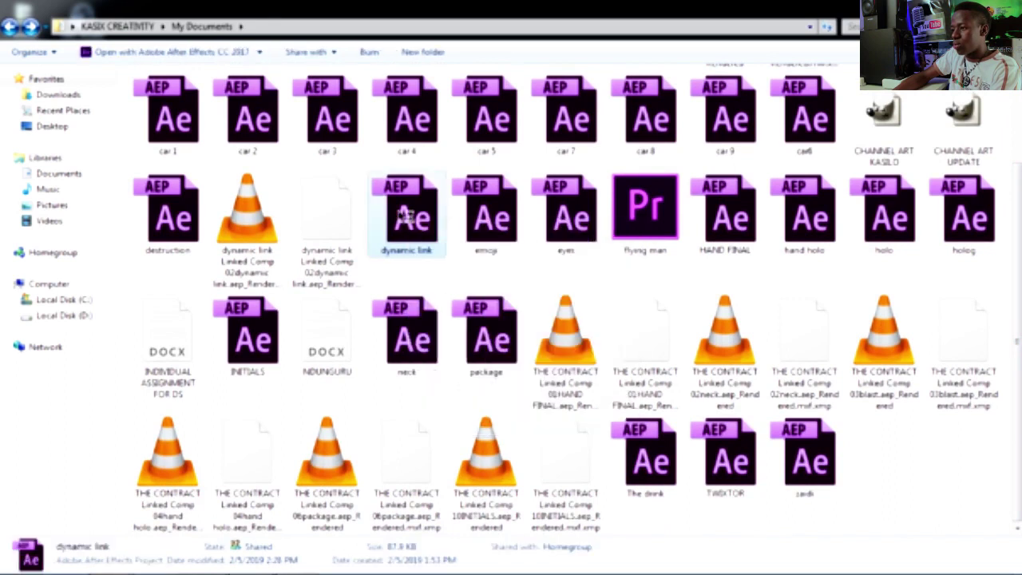
{"action": "double_click", "coordinate": [404, 215]}
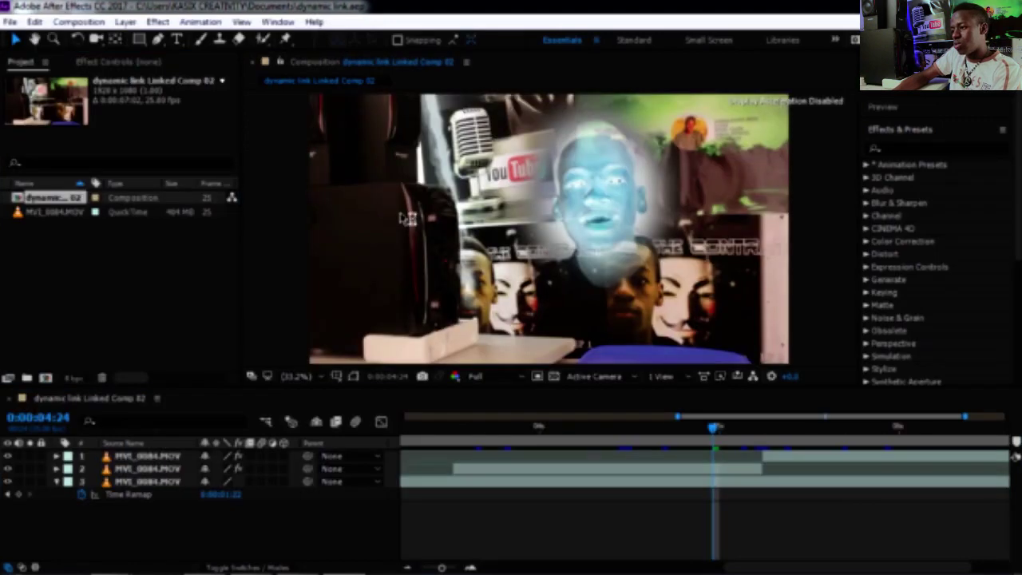
Step: Delete the middle MVI_0084.MOV layer and preview the composition from 0:00:04:11
{"action": "left_click_drag", "start_coordinate": [713, 431], "coordinate": [619, 430]}
{"action": "left_click", "coordinate": [655, 475]}
{"action": "key", "text": "Delete"}
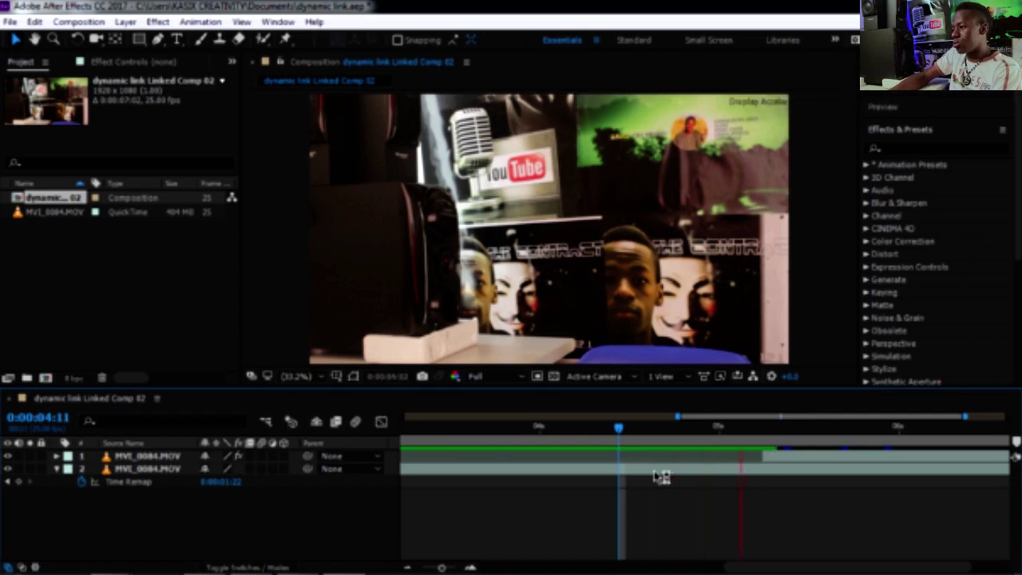
Step: At 0:00:05:16, remove the Black & White effect from the top MVI_0084.MOV layer and save the project
{"action": "left_click", "coordinate": [830, 444]}
{"action": "left_click", "coordinate": [870, 457]}
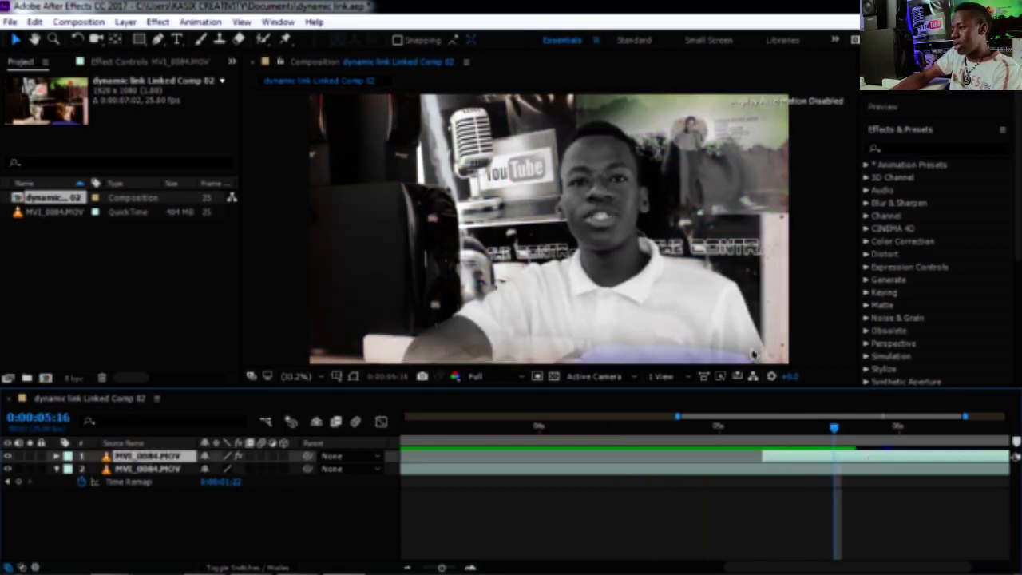
{"action": "left_click", "coordinate": [118, 62]}
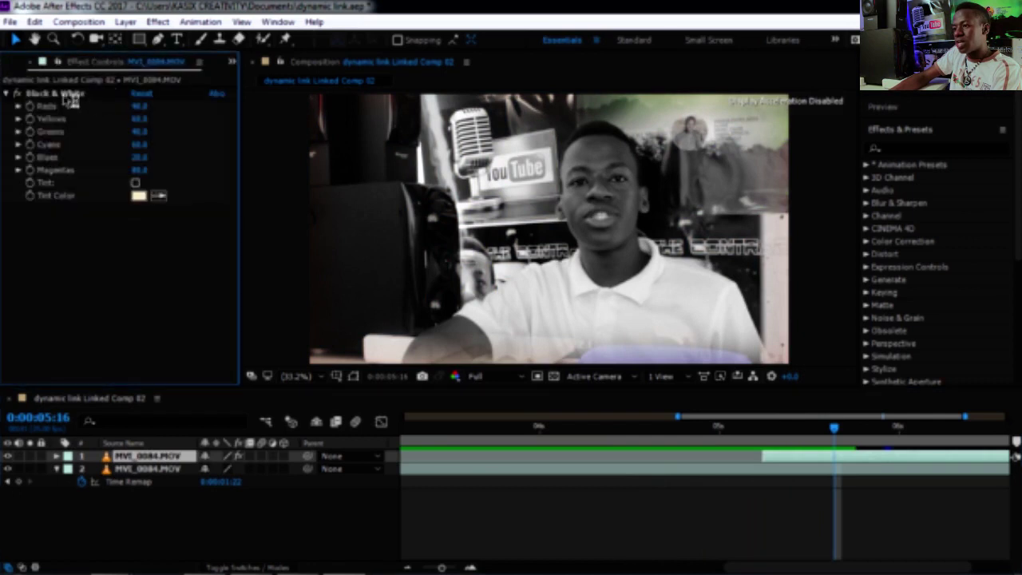
{"action": "left_click", "coordinate": [61, 97]}
{"action": "key", "text": "Delete"}
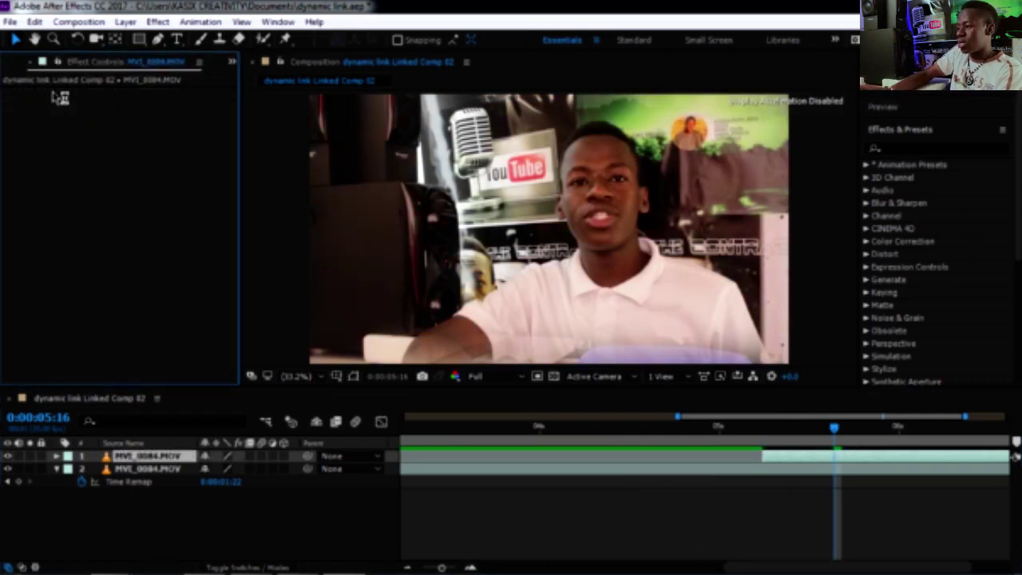
{"action": "left_click", "coordinate": [10, 24]}
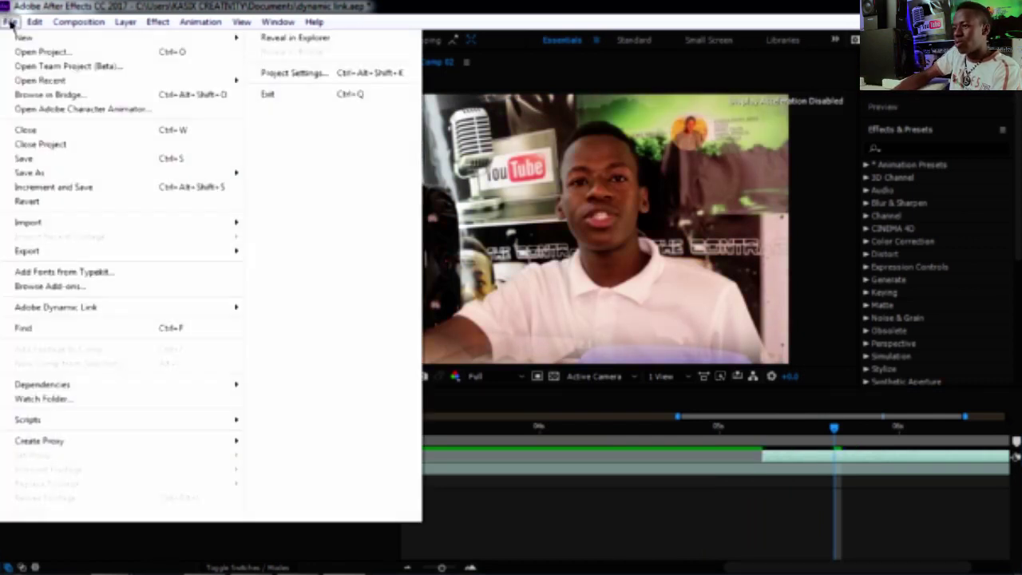
{"action": "left_click", "coordinate": [46, 161]}
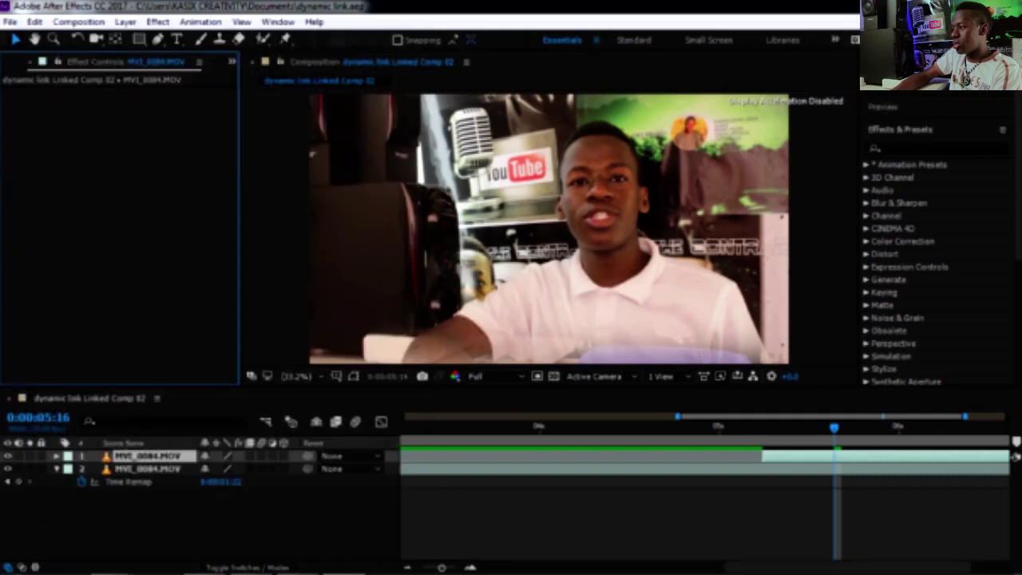
Step: Switch to Premiere Pro, load the linked composition in the Source Monitor, and replay the rendered V1 clip to check for the changes
{"action": "left_click", "coordinate": [970, 6]}
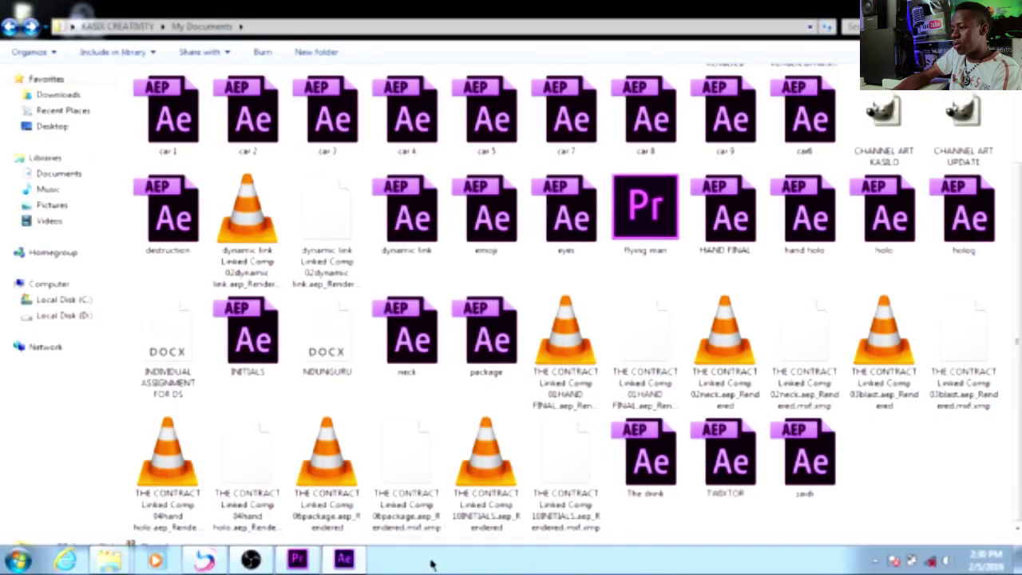
{"action": "left_click", "coordinate": [299, 559]}
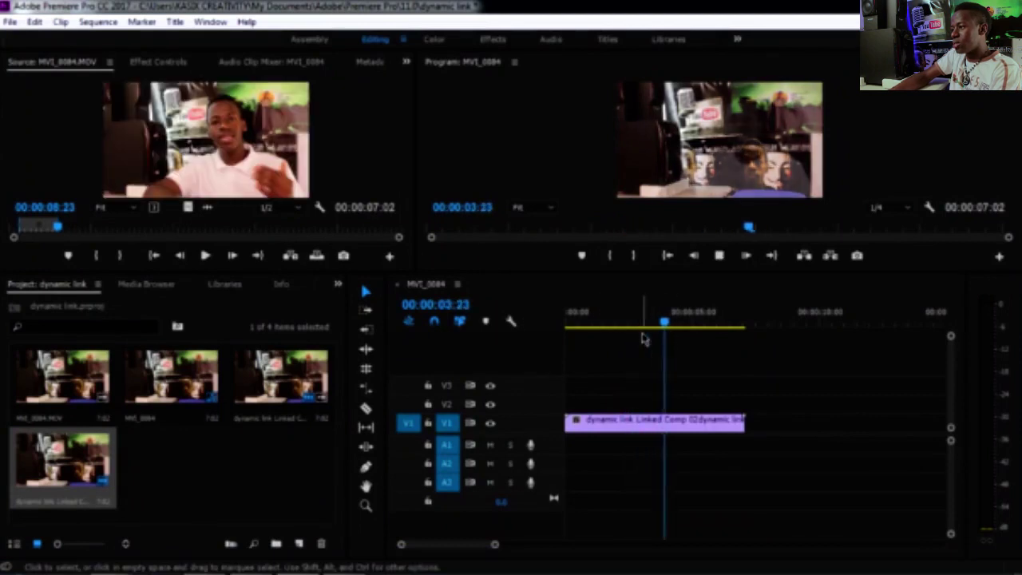
{"action": "double_click", "coordinate": [659, 424]}
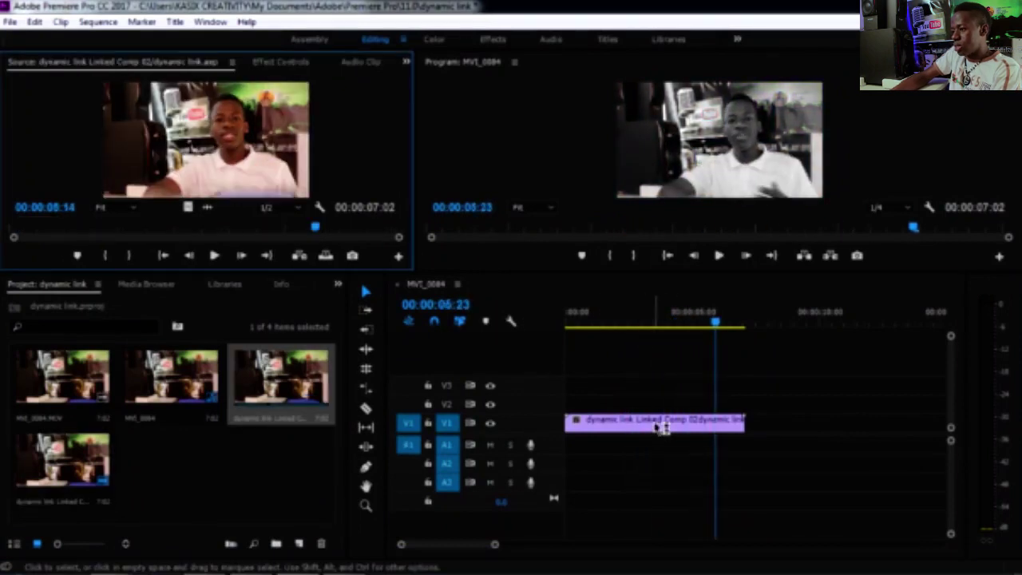
{"action": "left_click_drag", "start_coordinate": [715, 322], "coordinate": [616, 328]}
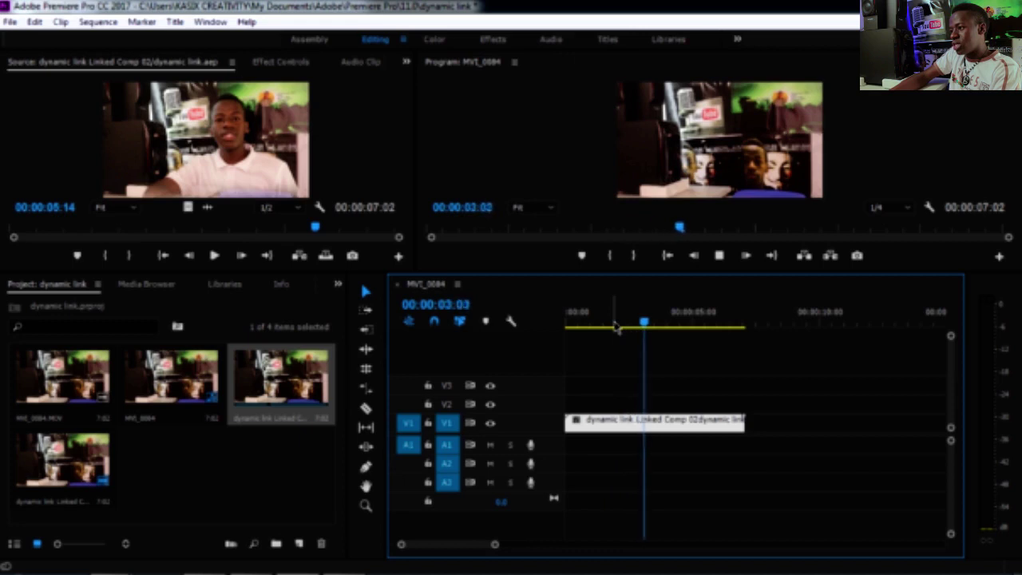
{"action": "key", "text": "space"}
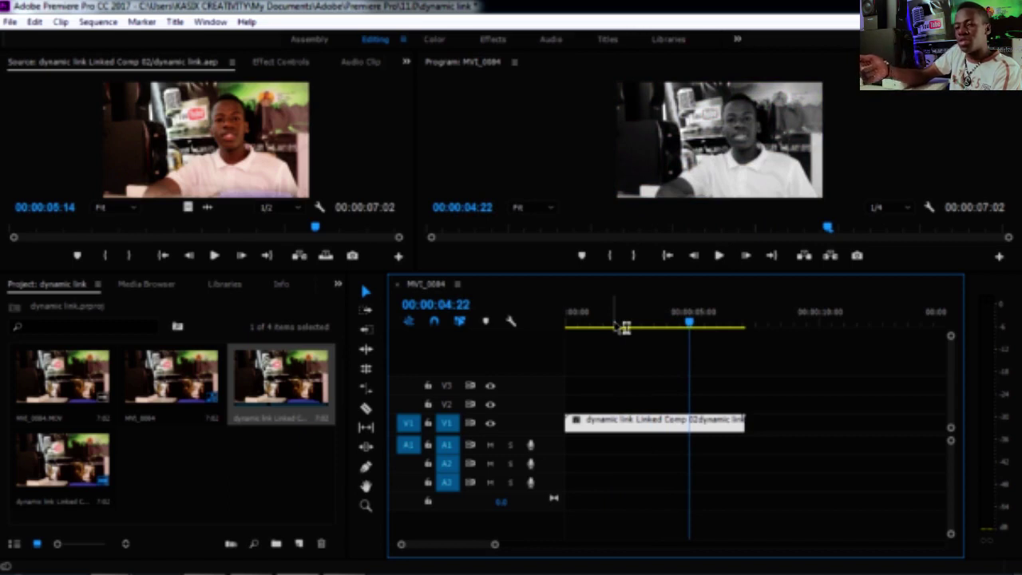
Step: Place the dynamic link Linked Comp 02 from the project on track V2, directly above the rendered clip
{"action": "left_click", "coordinate": [264, 373]}
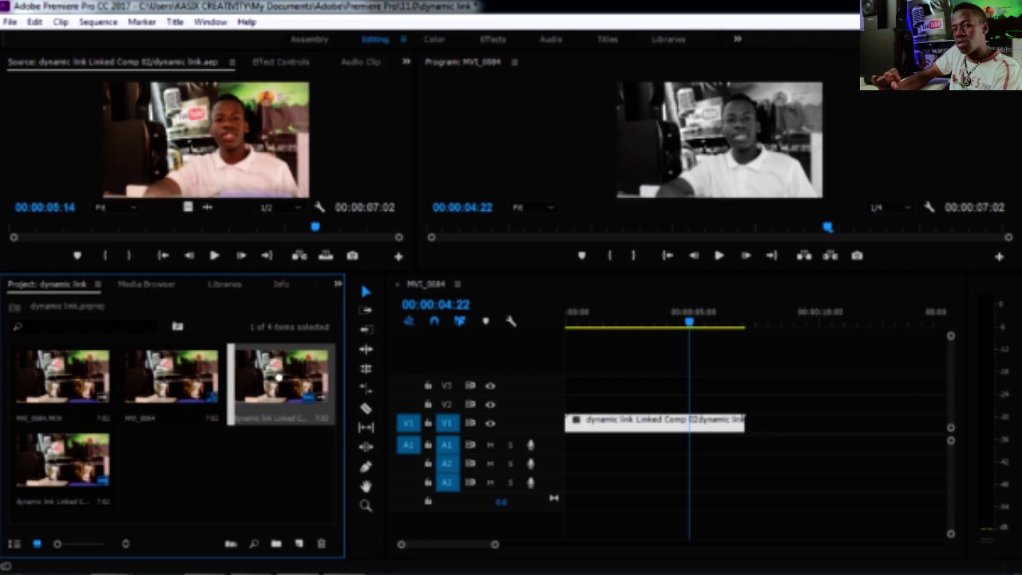
{"action": "left_click_drag", "start_coordinate": [279, 377], "coordinate": [534, 409]}
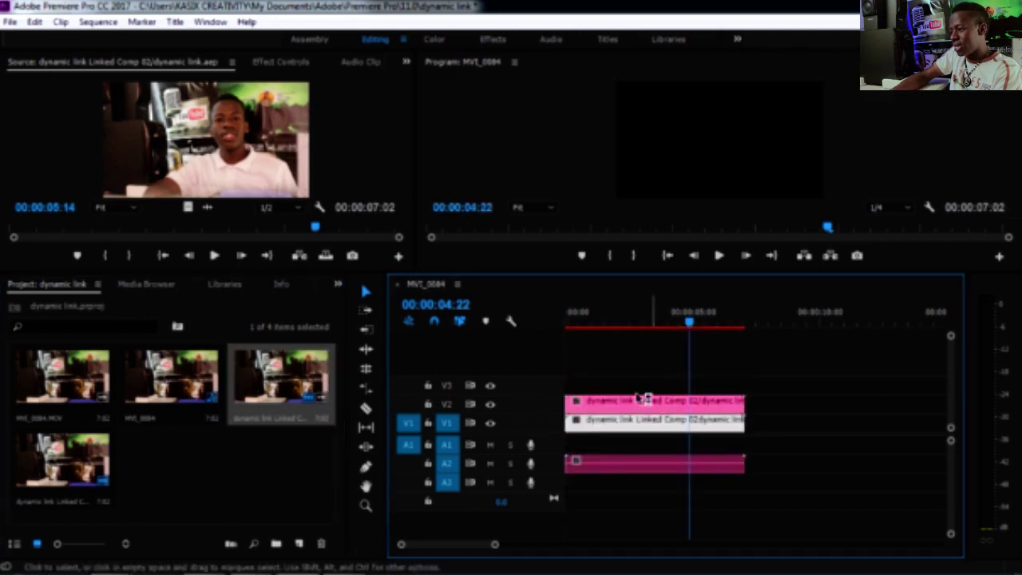
Step: Replay the sequence from about 00:00:02:10 to check the linked composition on V2, and delete the rendered clip beneath it from V1
{"action": "left_click", "coordinate": [626, 324]}
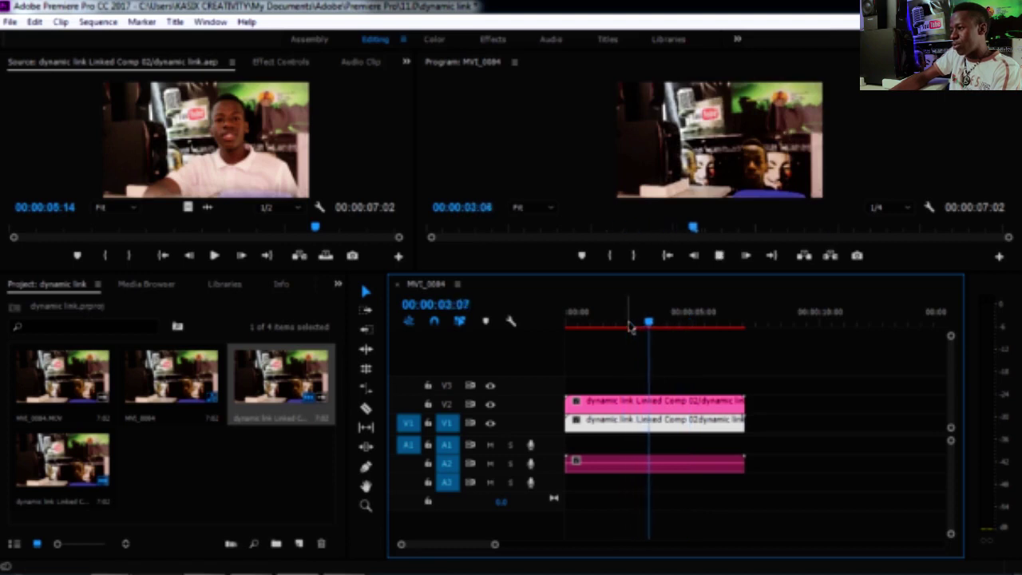
{"action": "left_click", "coordinate": [636, 325]}
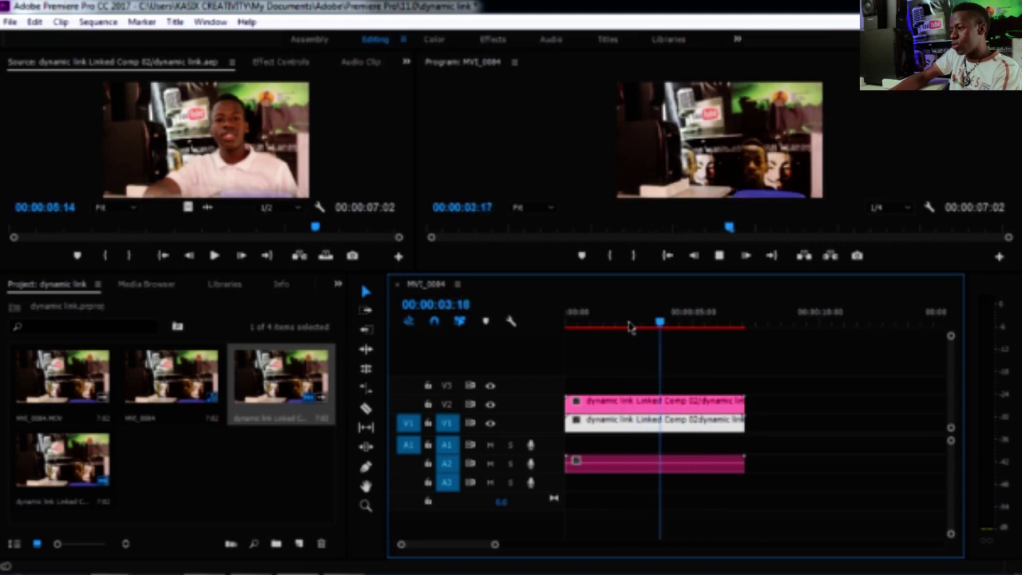
{"action": "left_click", "coordinate": [630, 326]}
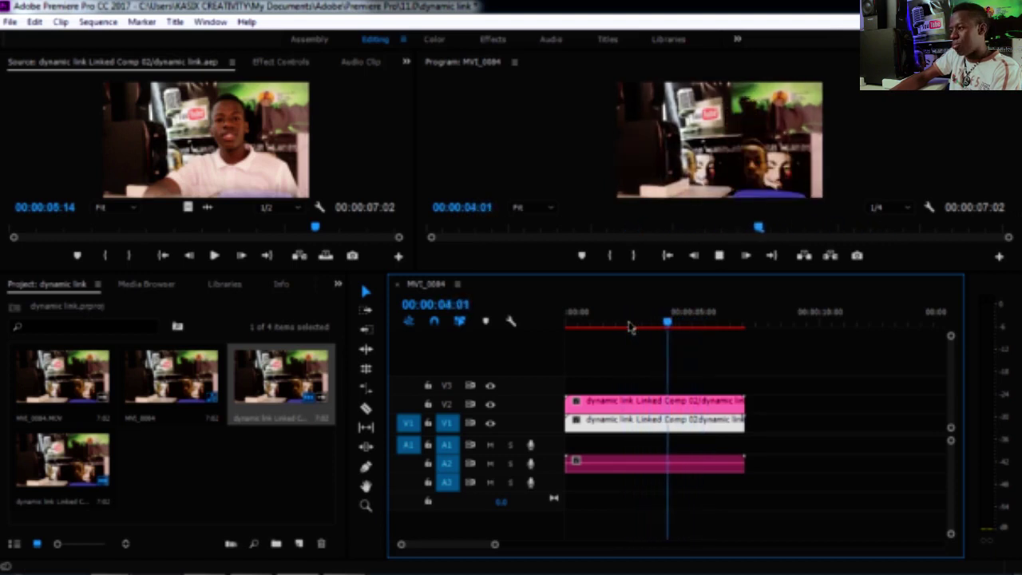
{"action": "left_click", "coordinate": [627, 324]}
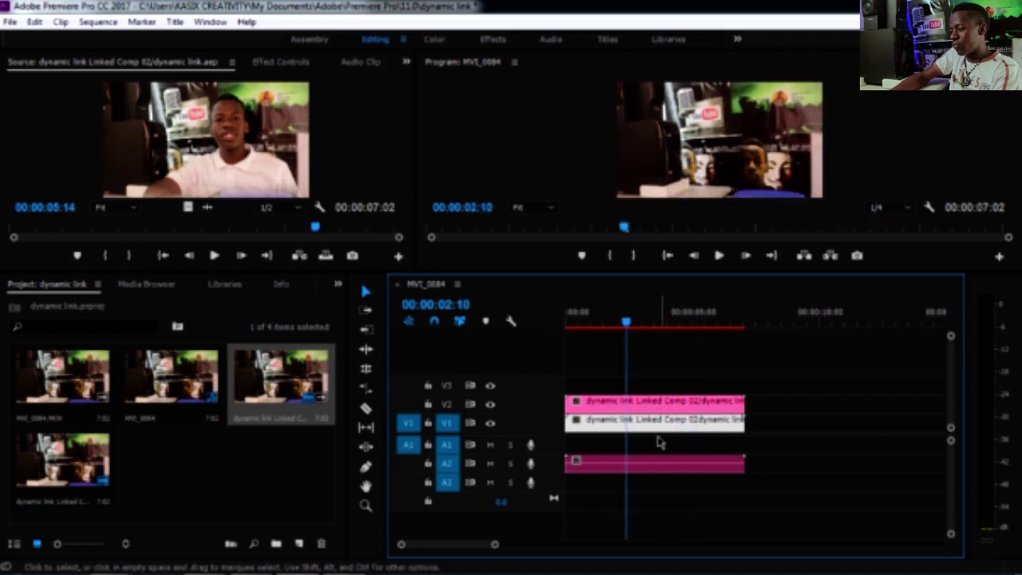
{"action": "key", "text": "Delete"}
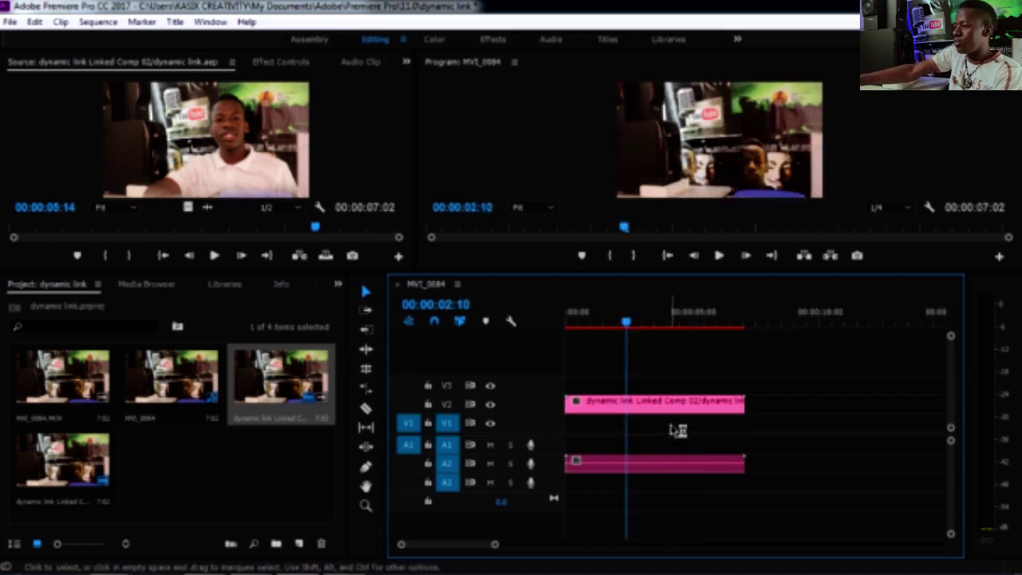
Step: Try deleting the linked composition's audio from track A2 without unlinking it, and undo the deletion
{"action": "left_click", "coordinate": [661, 468]}
{"action": "key", "text": "Delete"}
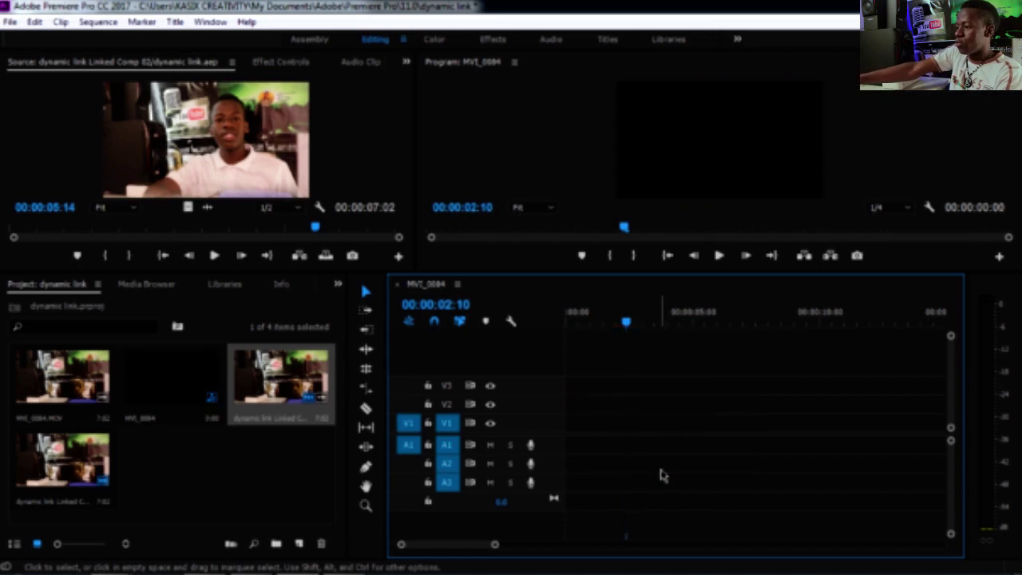
{"action": "key", "text": "ctrl+z"}
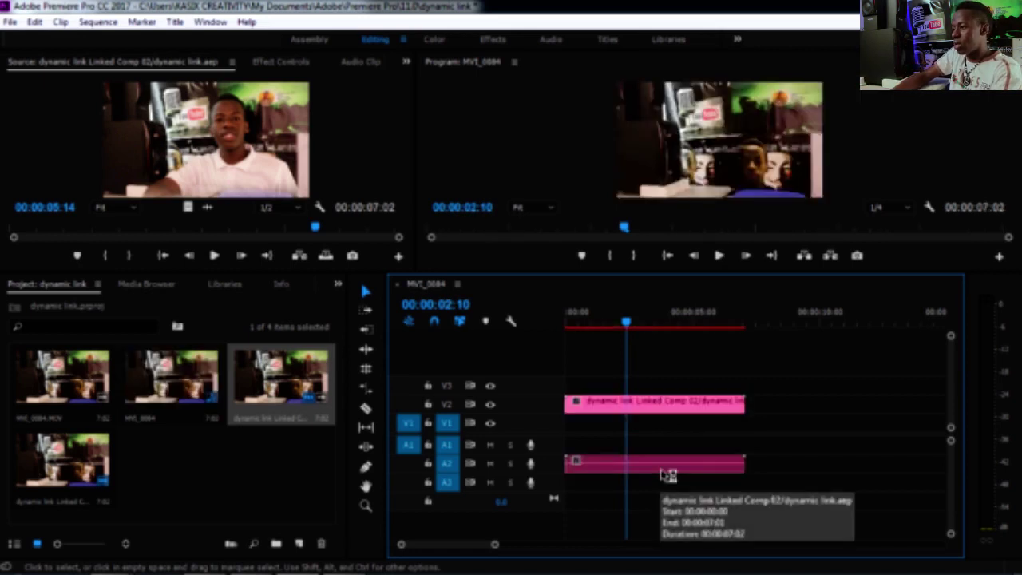
Step: Unlink the V2 linked composition from its audio and delete only the audio clip on A2
{"action": "right_click", "coordinate": [673, 469]}
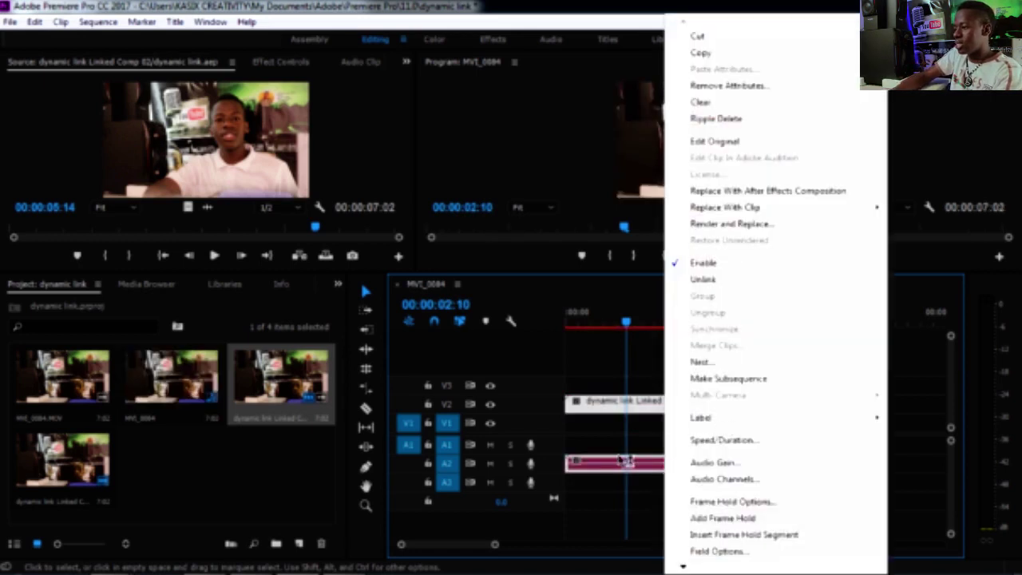
{"action": "left_click", "coordinate": [628, 463]}
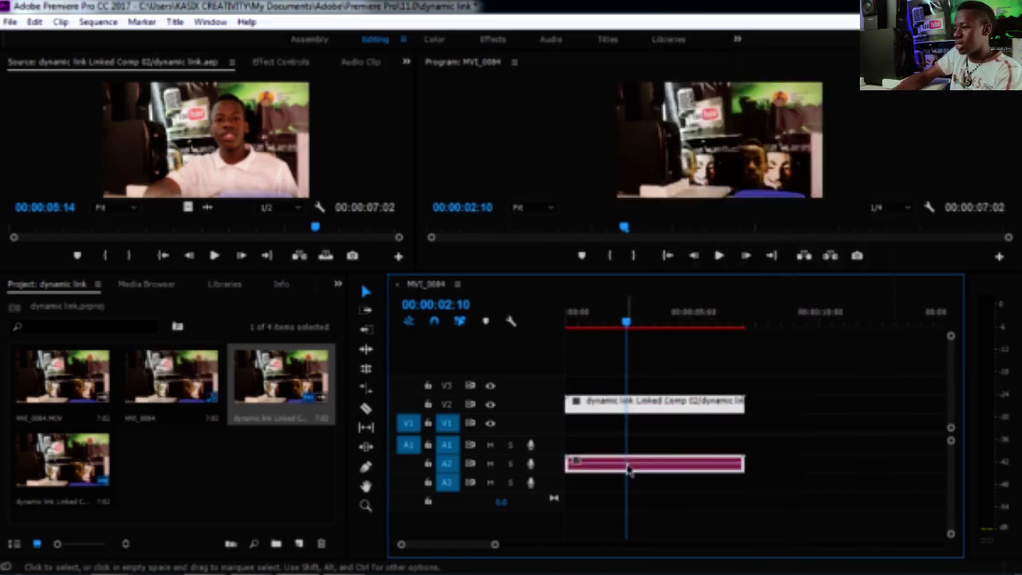
{"action": "right_click", "coordinate": [657, 408]}
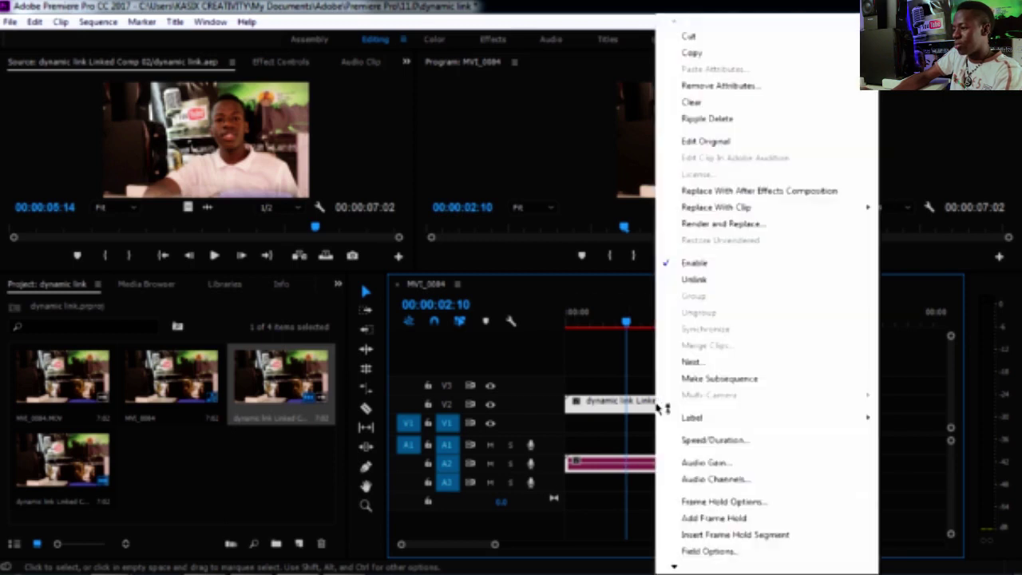
{"action": "left_click", "coordinate": [691, 281]}
{"action": "left_click", "coordinate": [662, 469]}
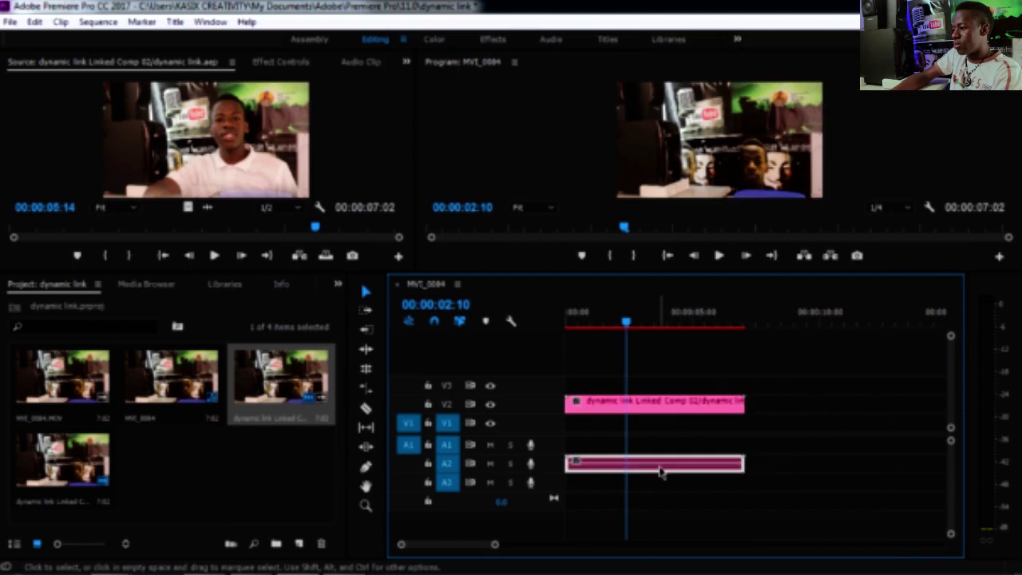
{"action": "key", "text": "Delete"}
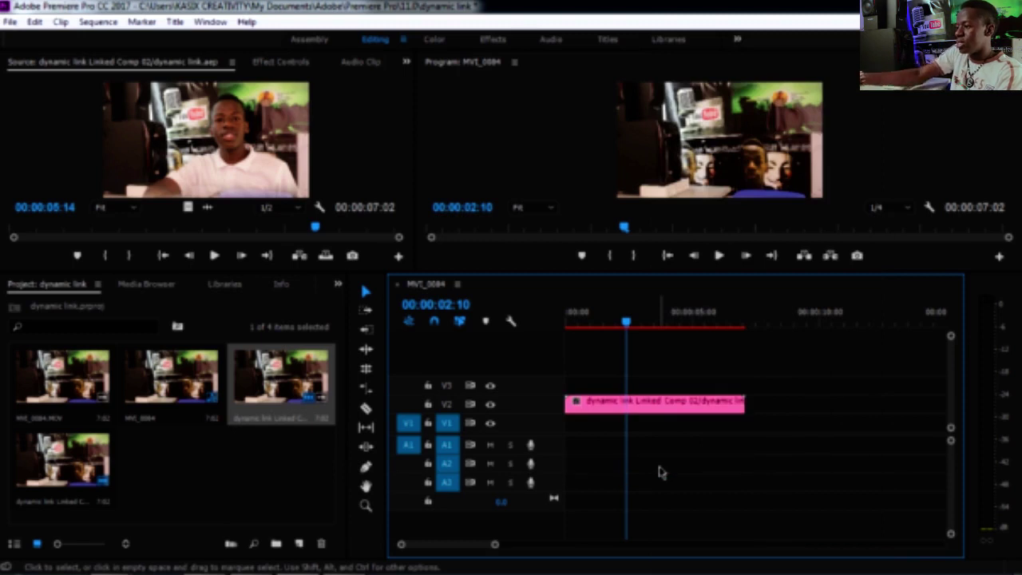
{"action": "right_click", "coordinate": [659, 410]}
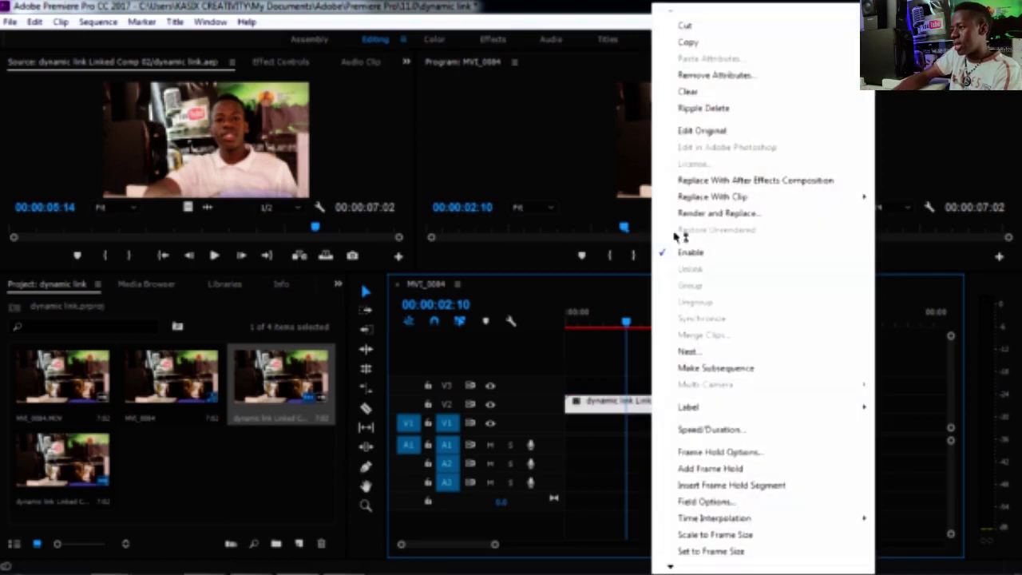
{"action": "left_click", "coordinate": [638, 408]}
{"action": "mouse_move", "coordinate": [405, 567]}
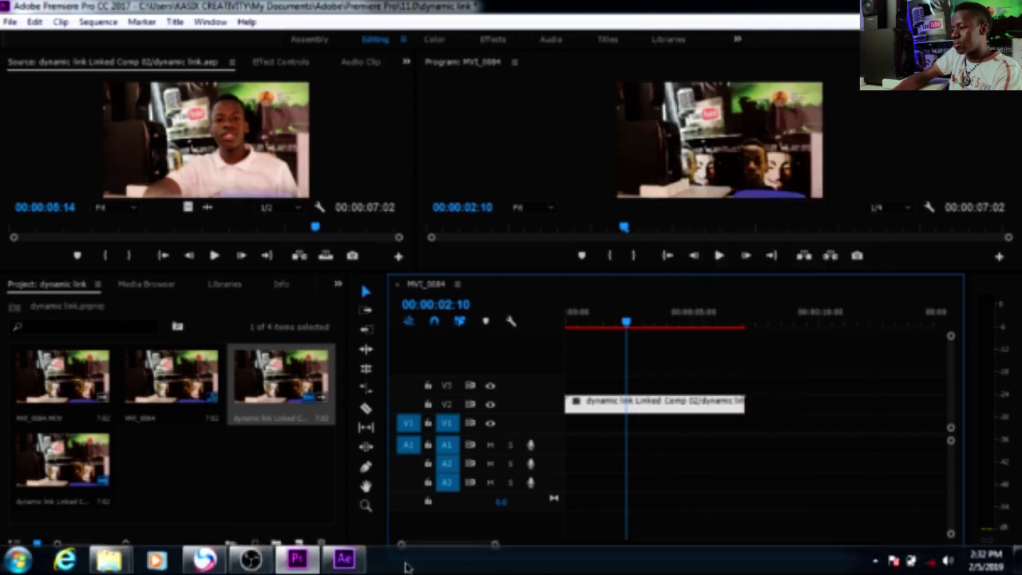
{"action": "right_click", "coordinate": [673, 406]}
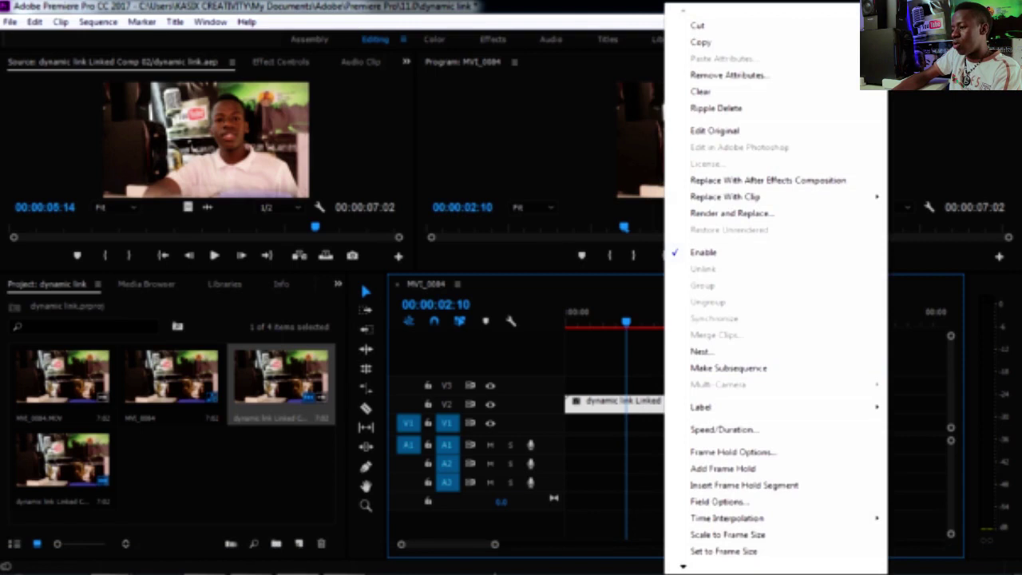
Step: Switch to After Effects and apply the Curves effect to the top MVI_0084.MOV layer
{"action": "left_click", "coordinate": [345, 559]}
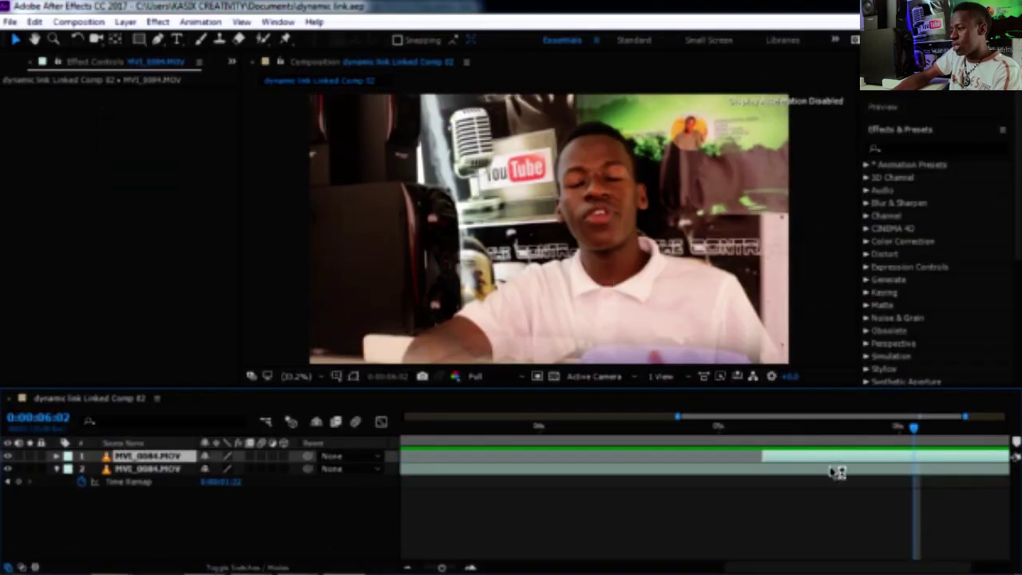
{"action": "left_click", "coordinate": [907, 152]}
{"action": "type", "text": "invert"}
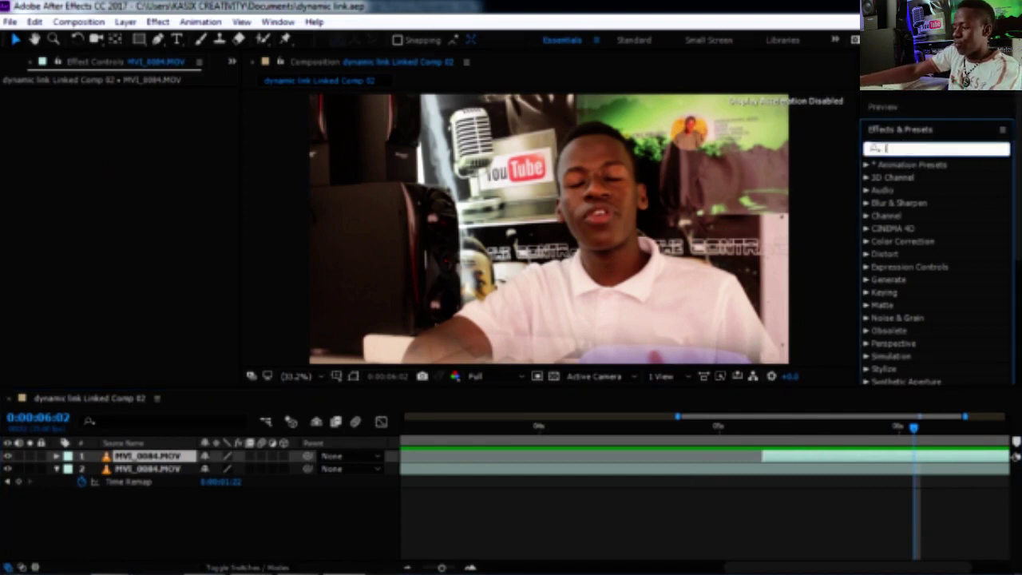
{"action": "key", "text": "BackSpace"}
{"action": "key", "text": "BackSpace"}
{"action": "key", "text": "BackSpace"}
{"action": "key", "text": "BackSpace"}
{"action": "key", "text": "BackSpace"}
{"action": "key", "text": "BackSpace"}
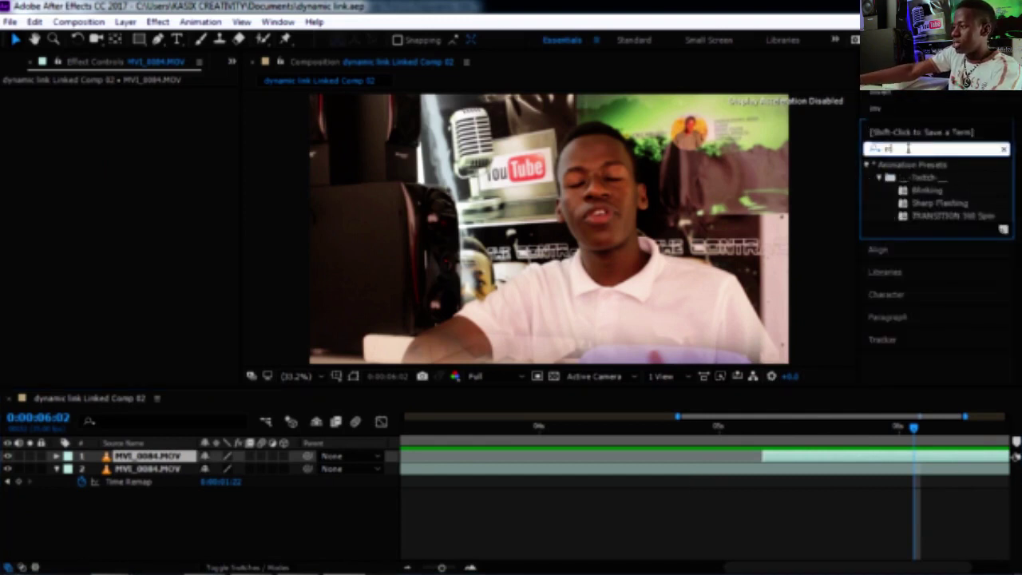
{"action": "type", "text": "curv"}
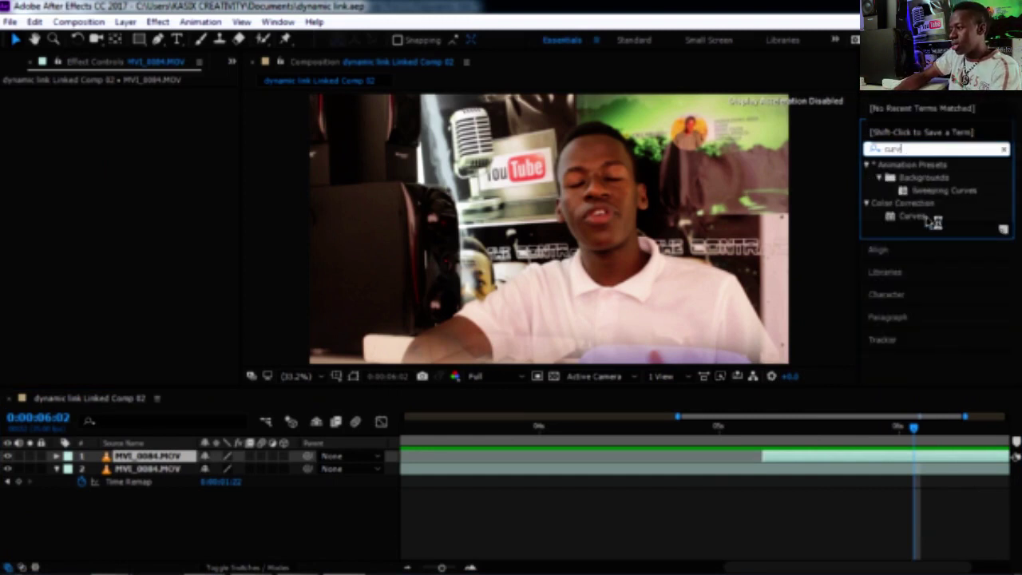
{"action": "left_click_drag", "start_coordinate": [916, 216], "coordinate": [827, 464]}
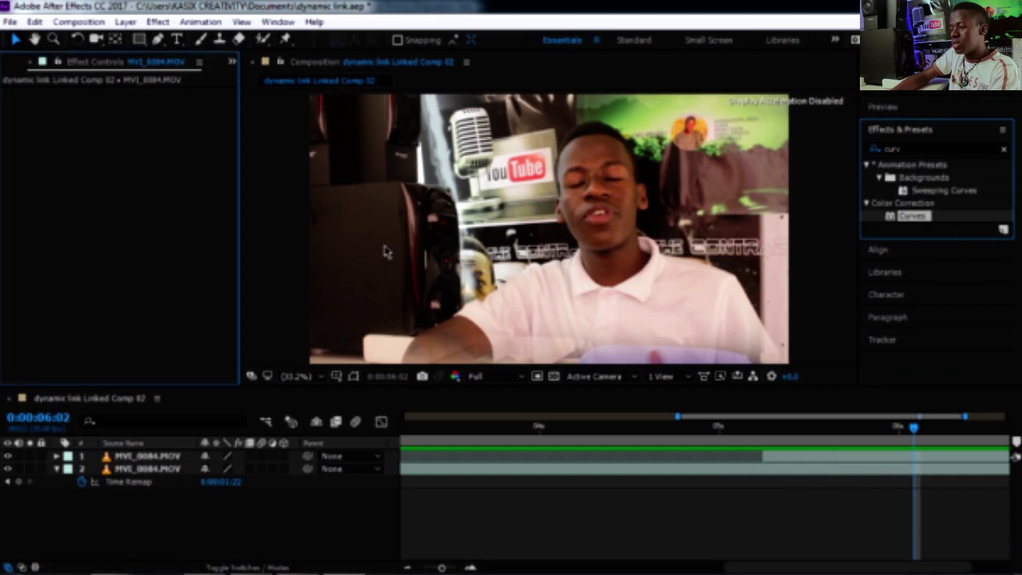
Step: Shape the Curves RGB channel into a gentle S-curve, with raised highlights and lowered shadows
{"action": "left_click_drag", "start_coordinate": [165, 209], "coordinate": [152, 194]}
{"action": "left_click_drag", "start_coordinate": [99, 265], "coordinate": [95, 288]}
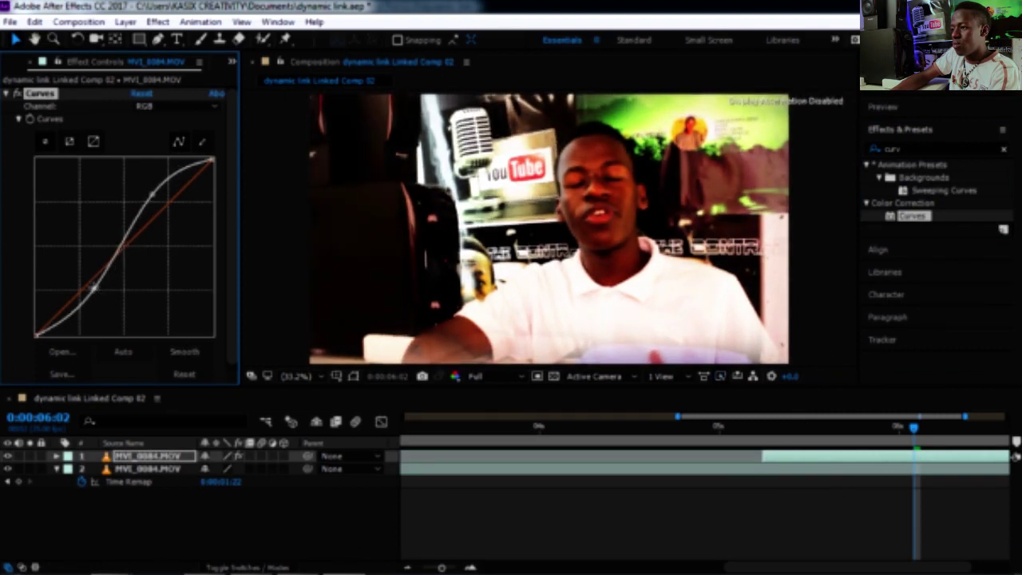
{"action": "left_click_drag", "start_coordinate": [152, 194], "coordinate": [160, 203]}
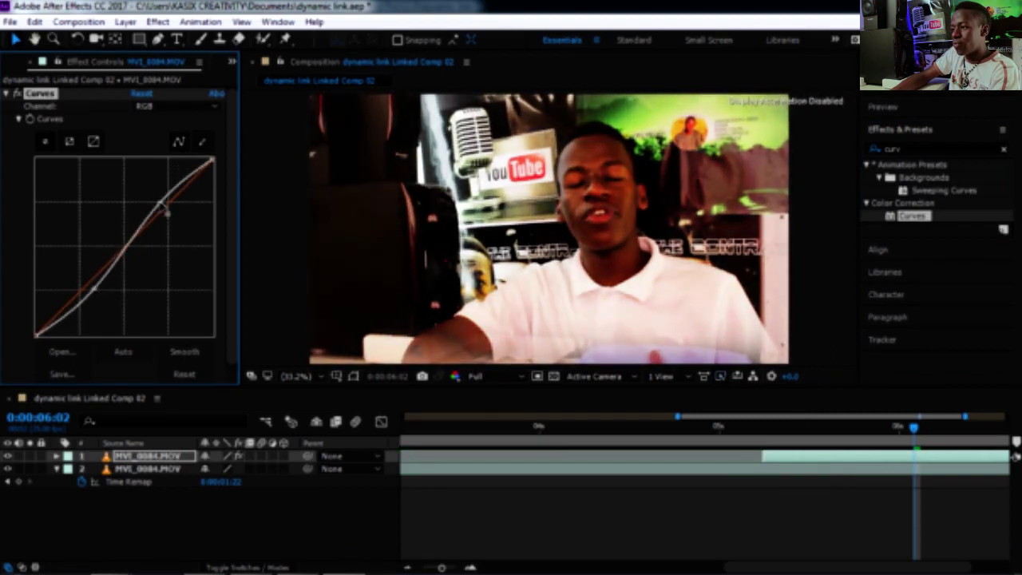
Step: Adjust the midtones of the individual color channels in Curves, including a slight lift of the Green channel
{"action": "key", "text": "alt+3"}
{"action": "left_click_drag", "start_coordinate": [154, 242], "coordinate": [146, 240]}
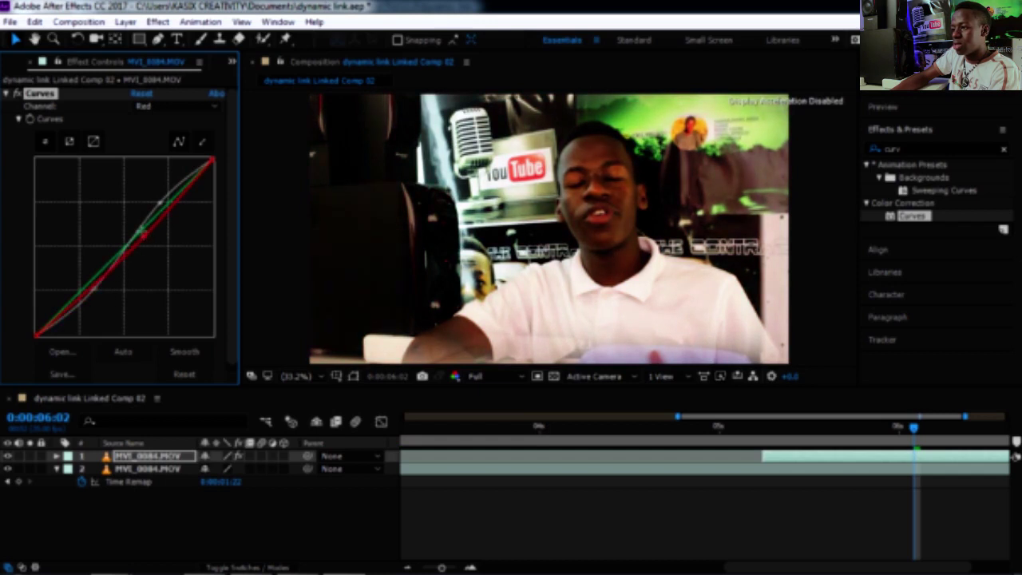
{"action": "left_click_drag", "start_coordinate": [141, 233], "coordinate": [136, 226]}
{"action": "key", "text": "alt+4"}
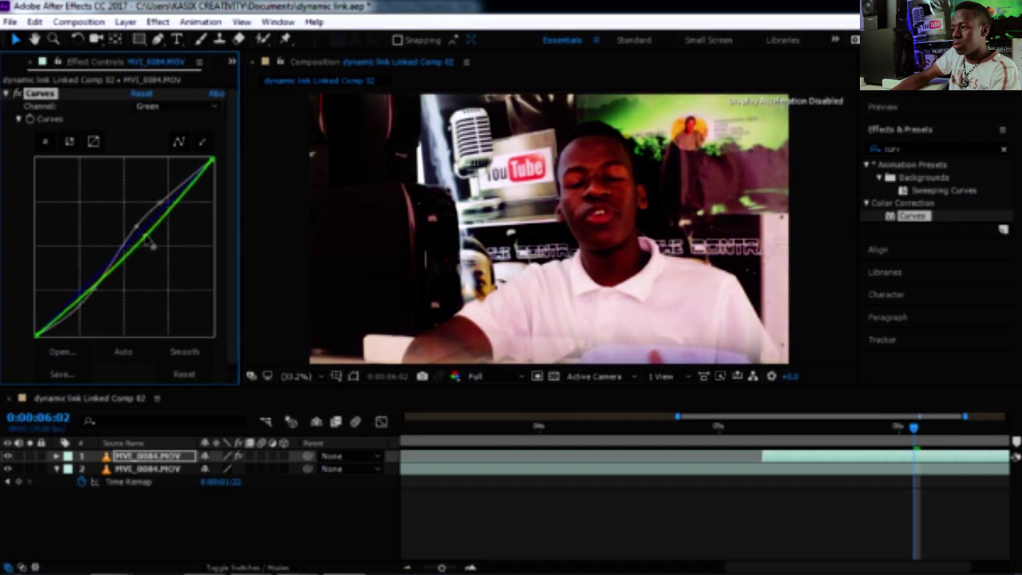
{"action": "left_click_drag", "start_coordinate": [152, 245], "coordinate": [139, 231]}
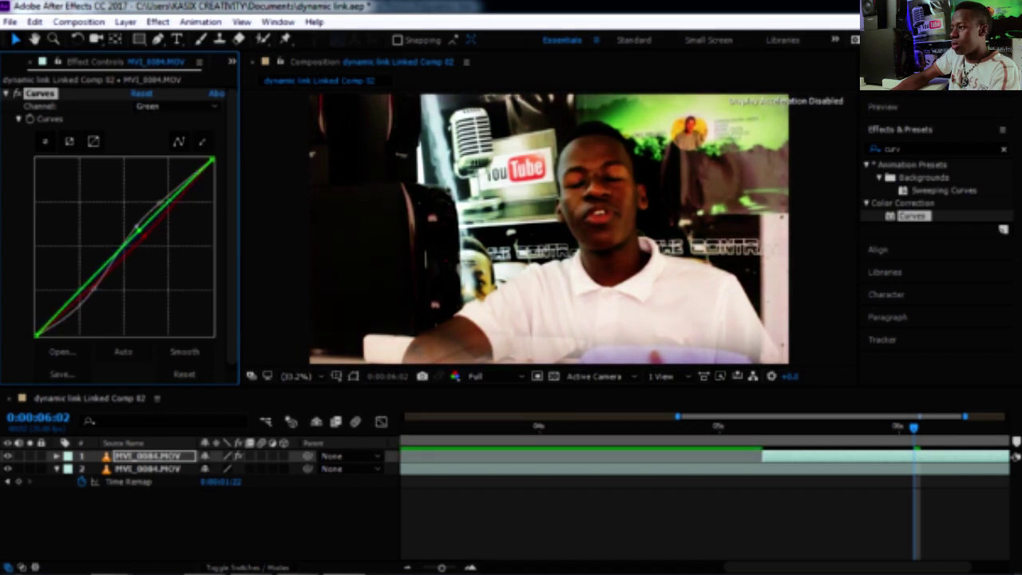
Step: Find the Hue/Saturation effect and apply it to the top MVI_0084.MOV layer
{"action": "left_click", "coordinate": [915, 149]}
{"action": "type", "text": "s"}
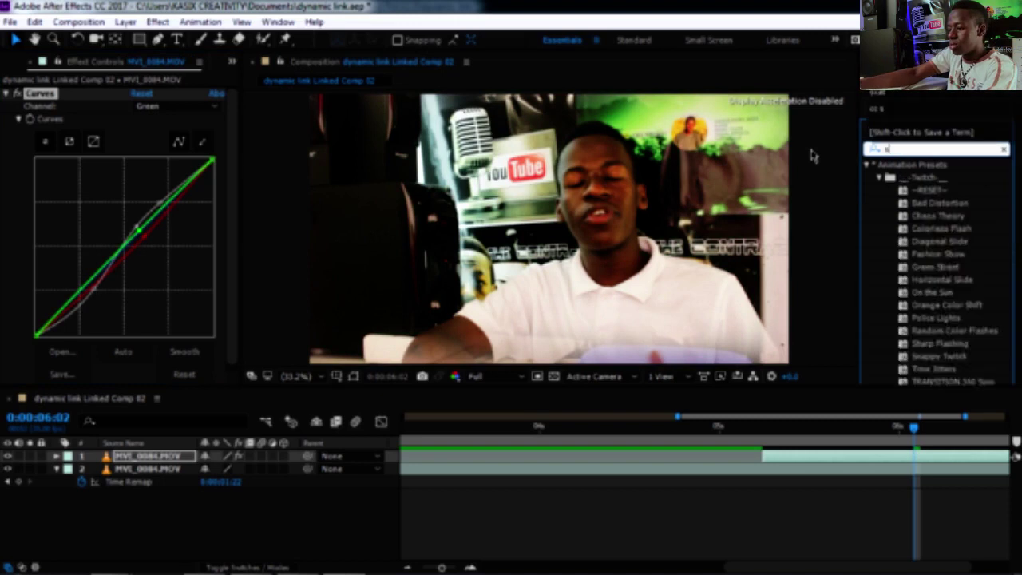
{"action": "type", "text": "atu"}
{"action": "left_click", "coordinate": [958, 230]}
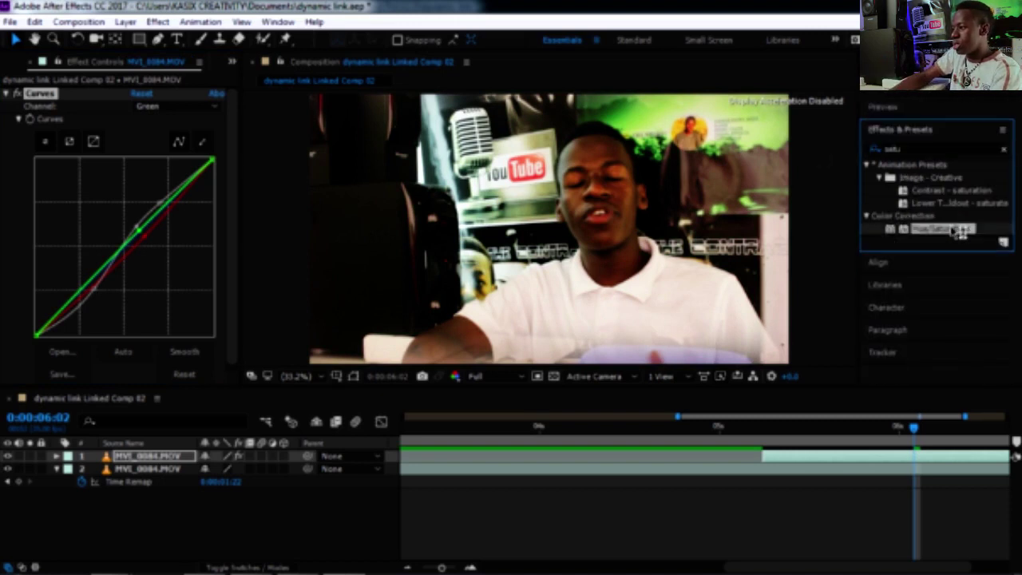
{"action": "left_click_drag", "start_coordinate": [802, 429], "coordinate": [798, 456]}
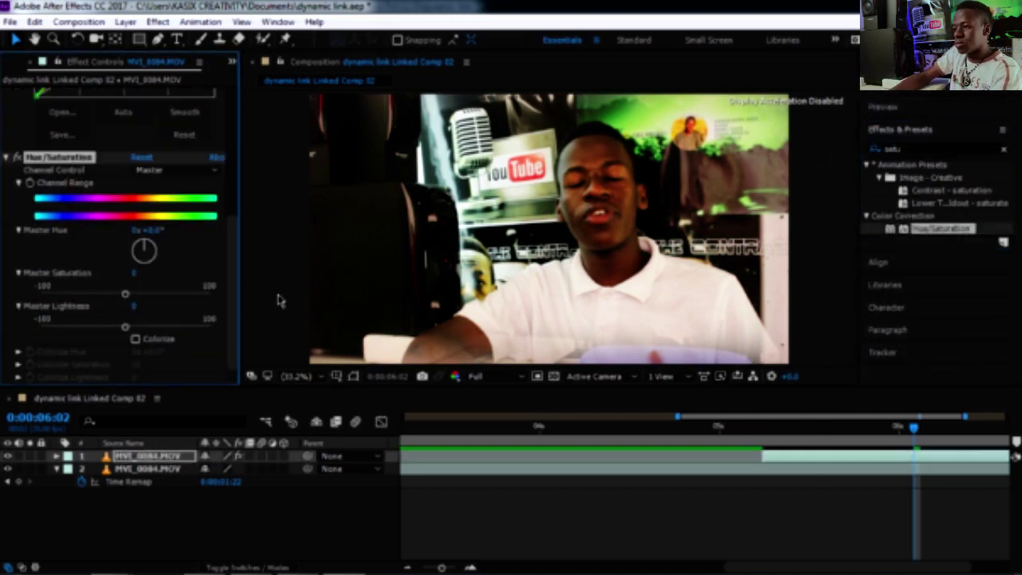
Step: In Hue/Saturation, set Master Saturation to 47 and Master Hue to 0x+1.0°, keeping Master Lightness at 0
{"action": "mouse_move", "coordinate": [125, 328]}
{"action": "left_mouse_down"}
{"action": "mouse_move", "coordinate": [148, 337]}
{"action": "mouse_move", "coordinate": [135, 337]}
{"action": "left_mouse_up"}
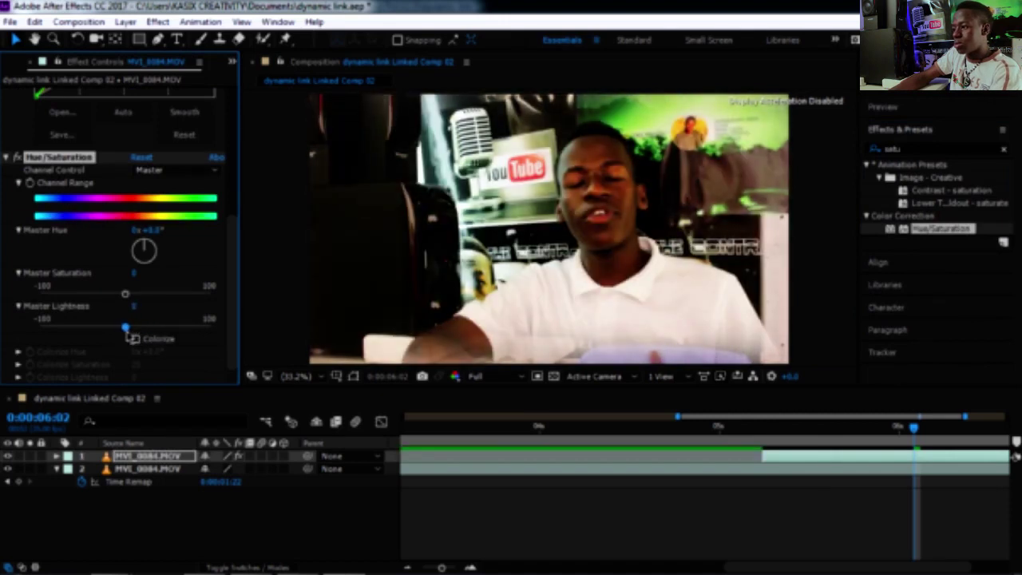
{"action": "left_click_drag", "start_coordinate": [126, 296], "coordinate": [174, 304]}
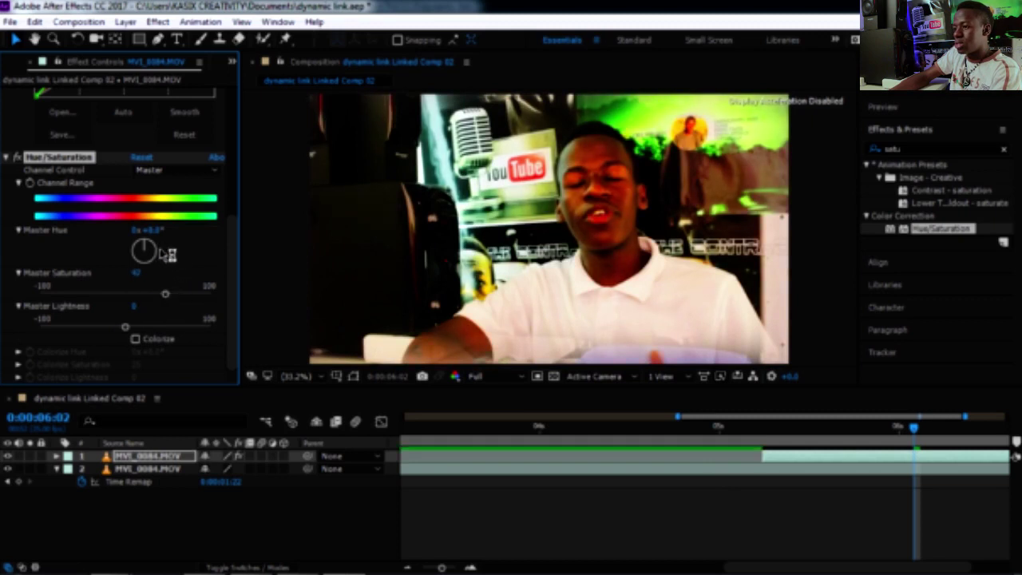
{"action": "left_click", "coordinate": [146, 243]}
{"action": "left_click", "coordinate": [149, 231]}
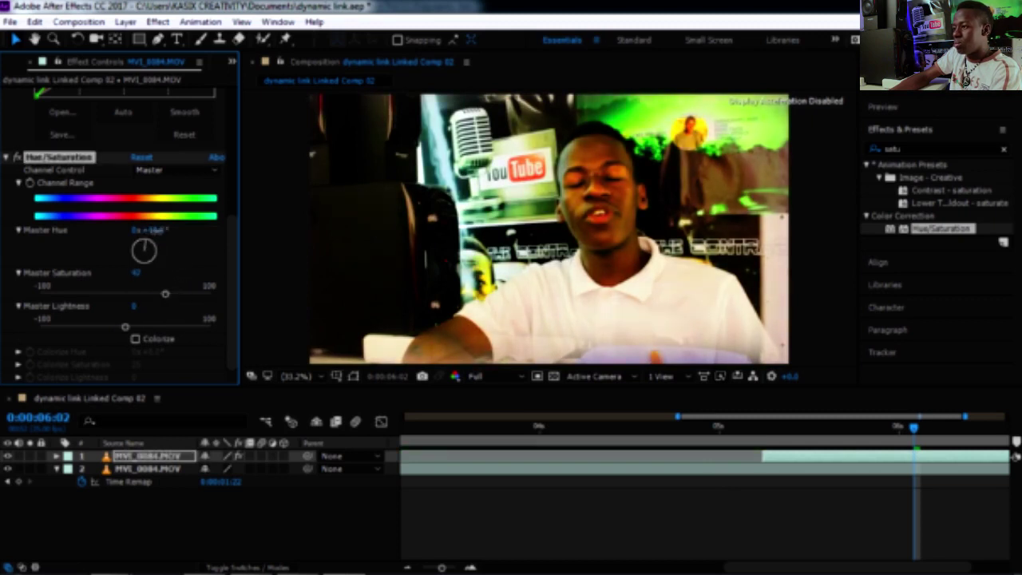
{"action": "key", "text": "Return"}
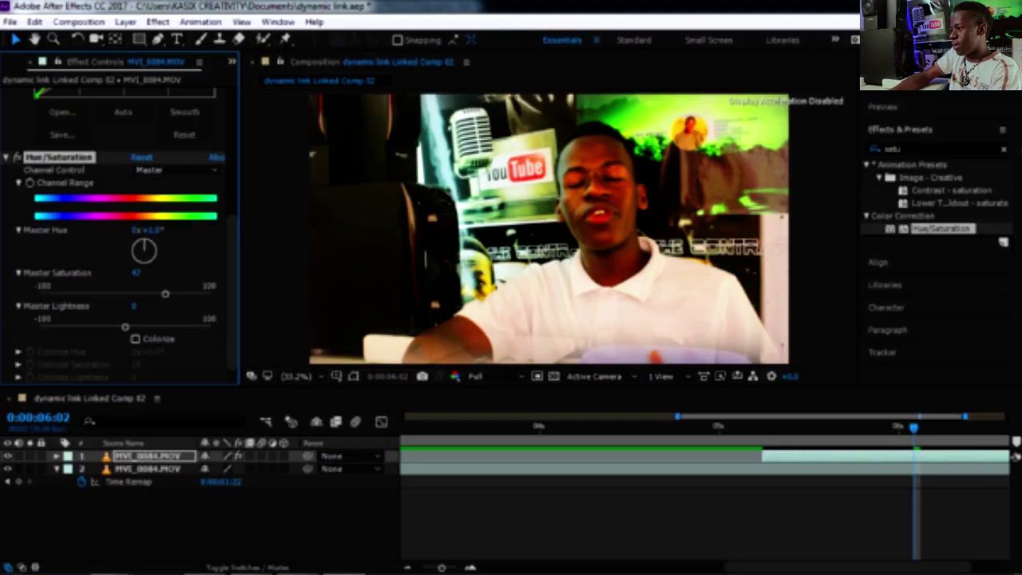
Step: Clear the effects search, switch to Premiere Pro, and replay the linked composition on V2 to check the color changes
{"action": "left_click", "coordinate": [1005, 151]}
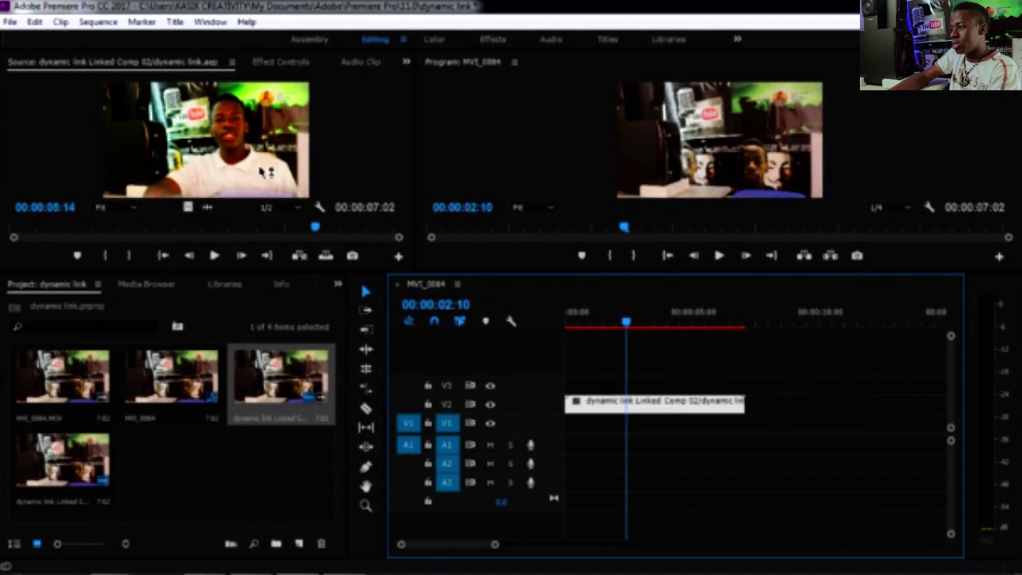
{"action": "key", "text": "space"}
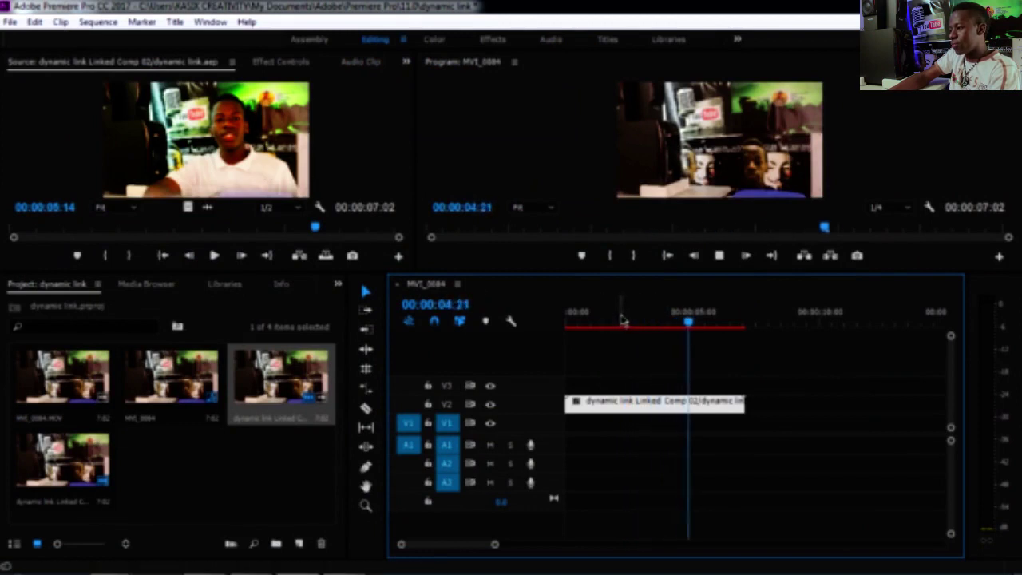
{"action": "left_click", "coordinate": [624, 319]}
{"action": "key", "text": "space"}
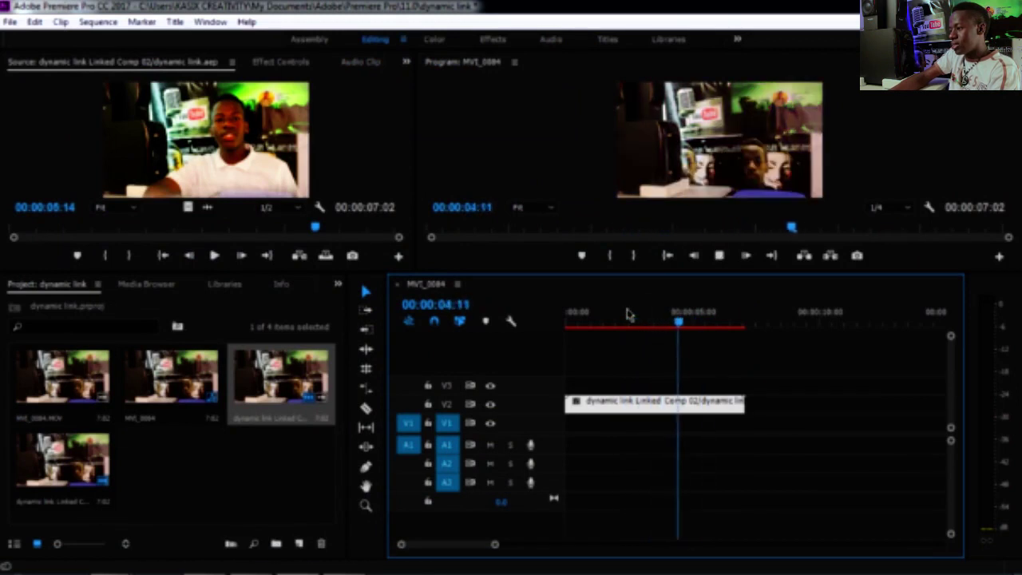
Step: Deselect the linked composition on V2 and replay it from about 3 seconds to review the color changes
{"action": "left_click", "coordinate": [652, 372]}
{"action": "left_click", "coordinate": [643, 326]}
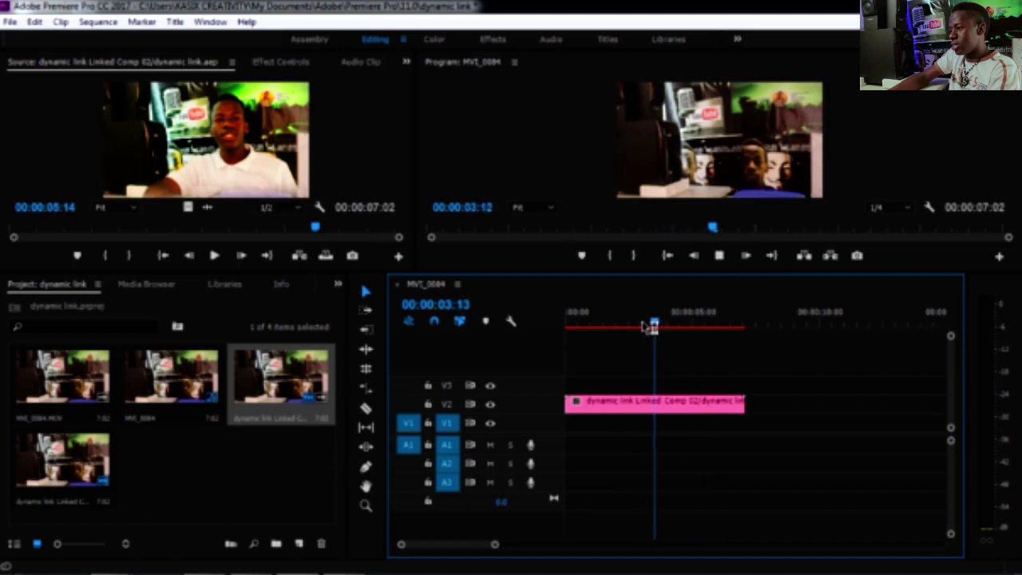
{"action": "key", "text": "space"}
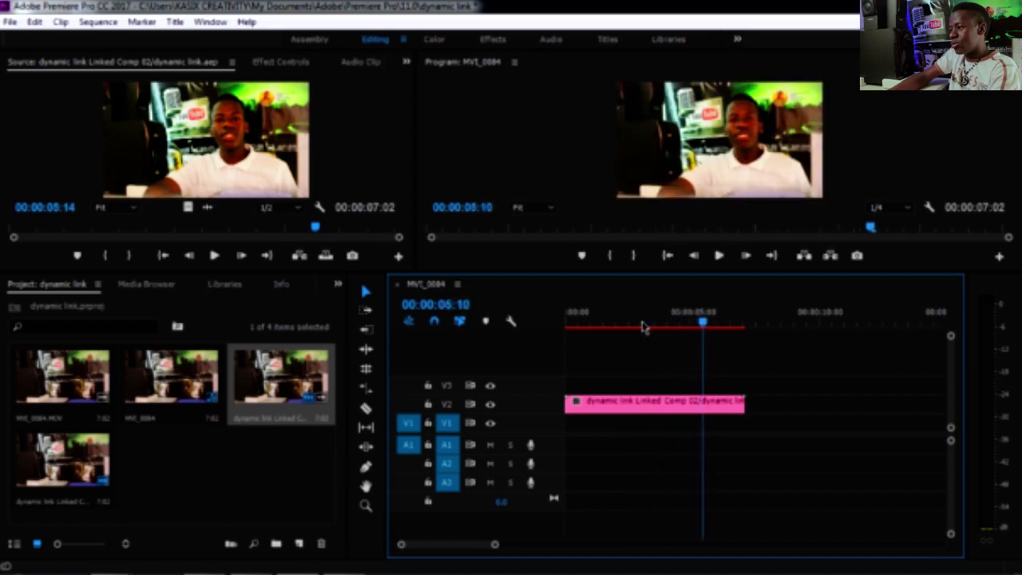
Step: Use Render and Replace on the linked composition clip on V2 to swap it for a rendered file
{"action": "right_click", "coordinate": [683, 405]}
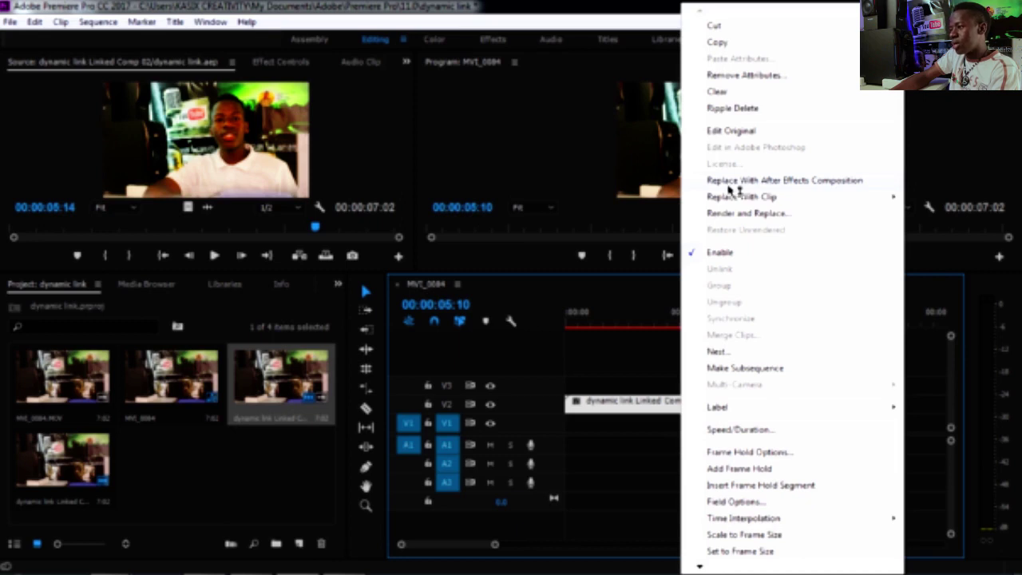
{"action": "left_click", "coordinate": [731, 214]}
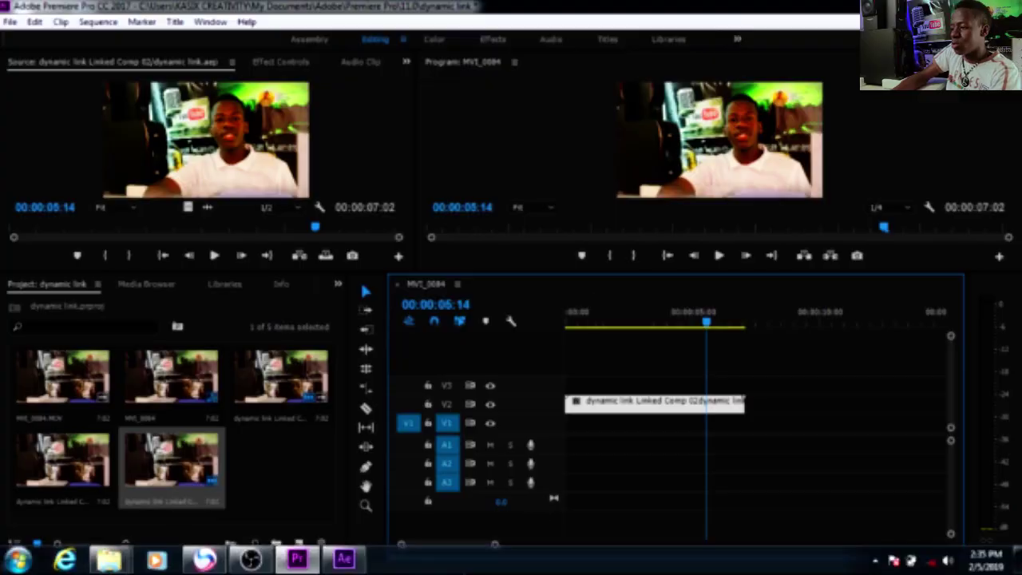
Step: Switch to After Effects, save the dynamic link.aep project, and return to Premiere Pro
{"action": "left_click", "coordinate": [344, 559]}
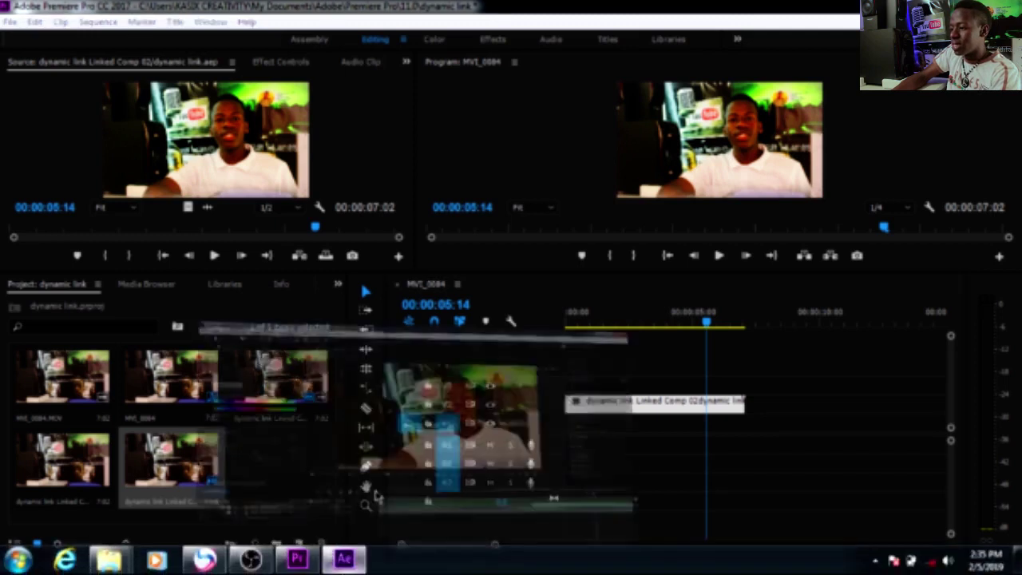
{"action": "left_click", "coordinate": [10, 22]}
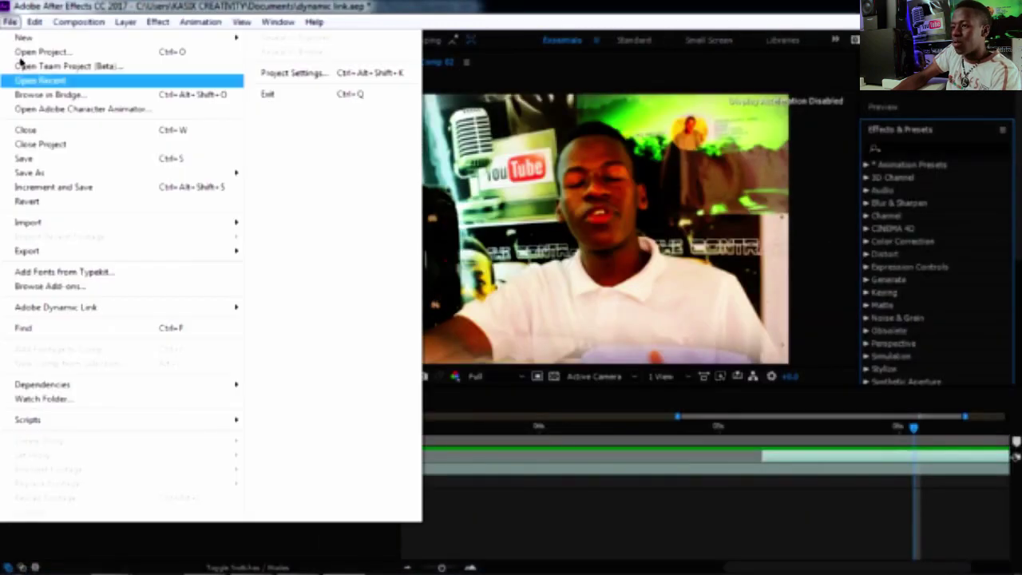
{"action": "left_click", "coordinate": [38, 160]}
{"action": "left_click", "coordinate": [525, 382]}
{"action": "left_click", "coordinate": [527, 386]}
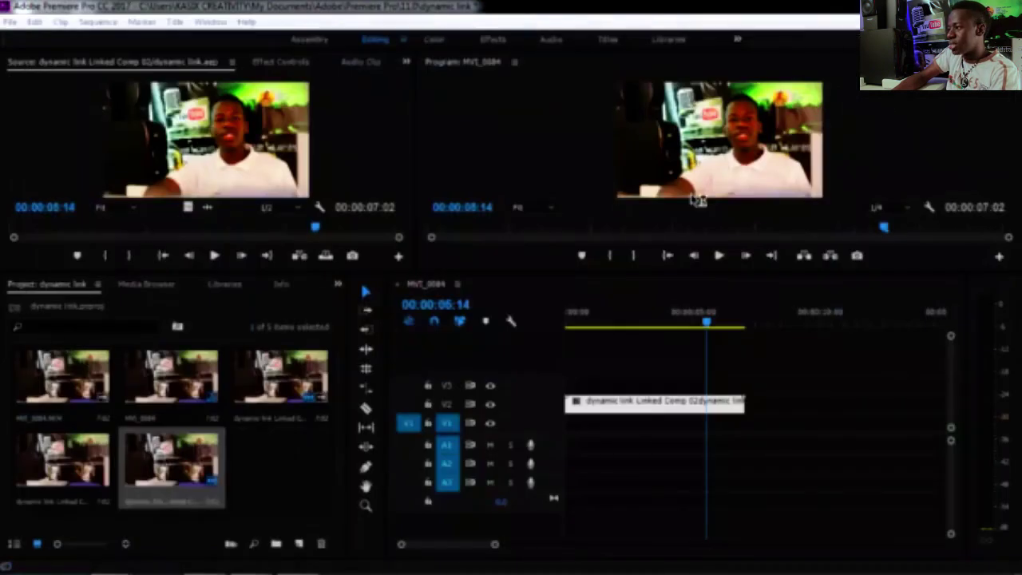
Step: Play the rendered replacement clip on V2 from its first half to check its playback and colors
{"action": "left_click", "coordinate": [637, 399]}
{"action": "left_click", "coordinate": [631, 323]}
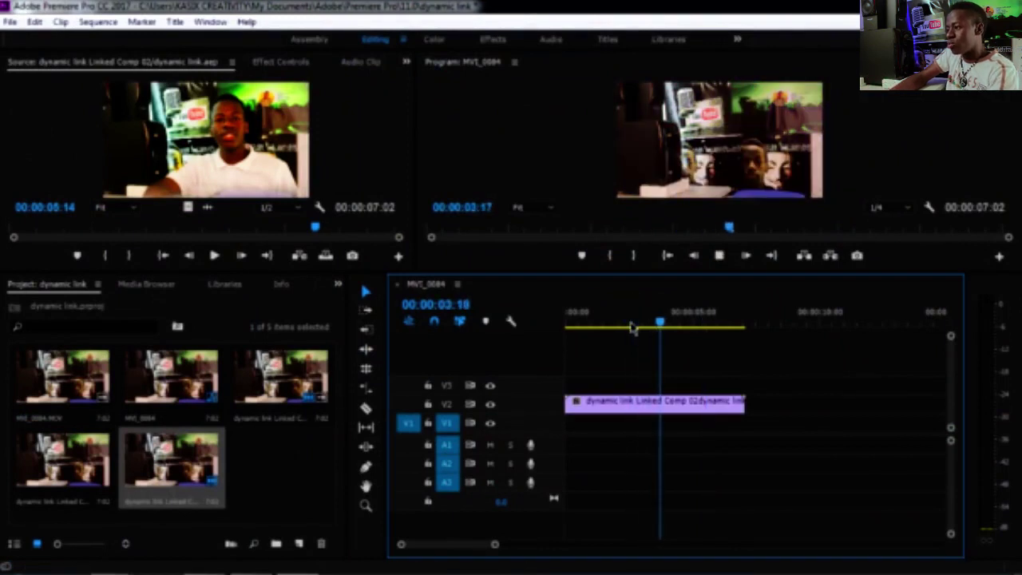
{"action": "key", "text": "space"}
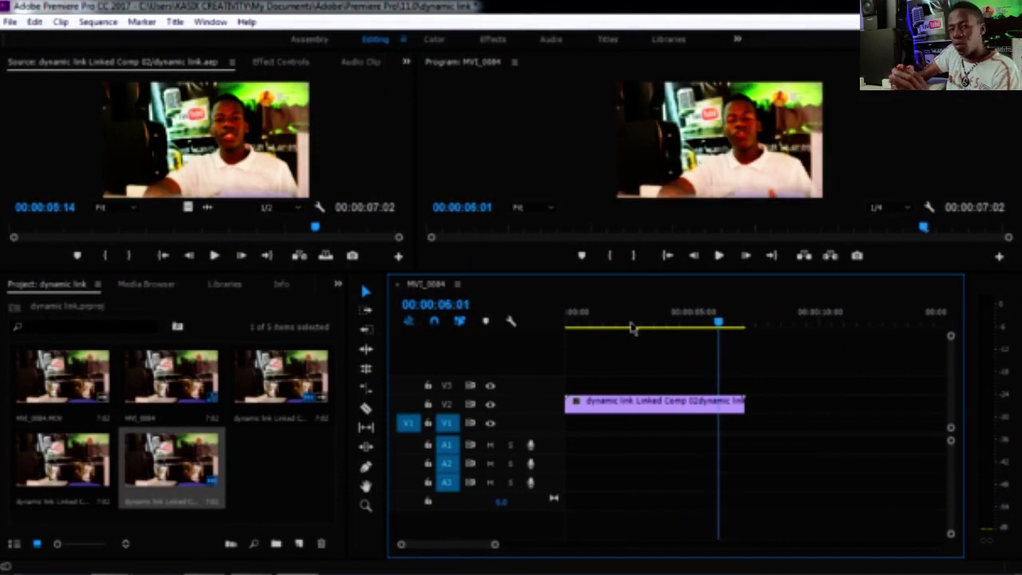